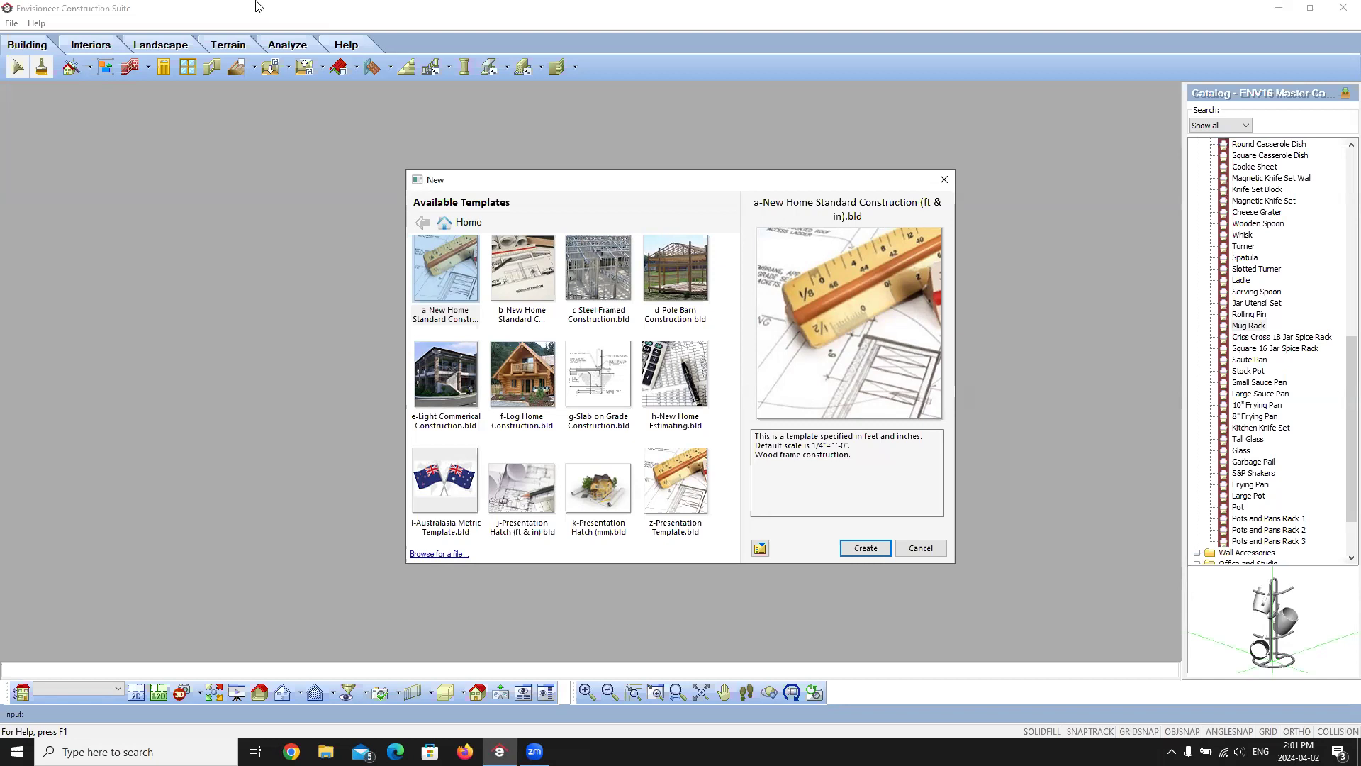
Create a project from the a-New Home Standard Construction (ft & in) template and open its building locations.
click(449, 262)
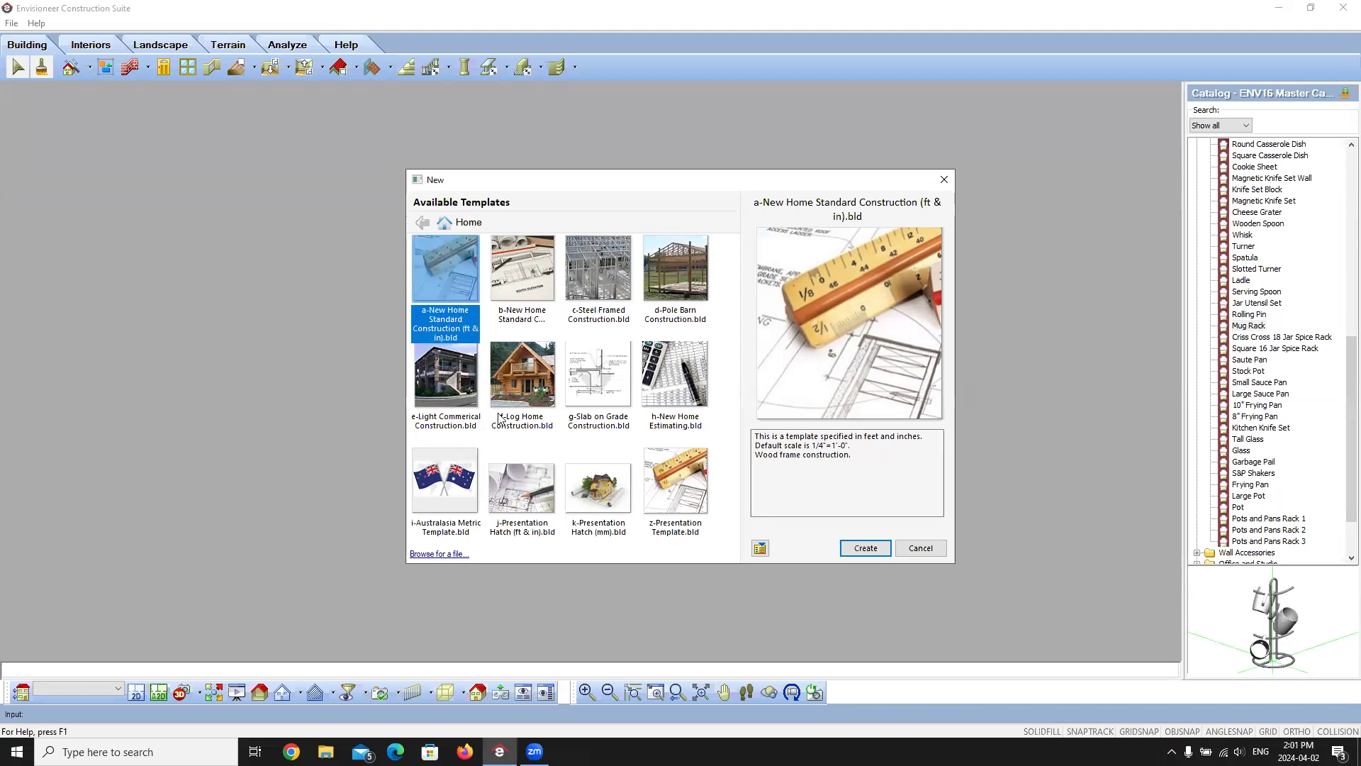
click(855, 549)
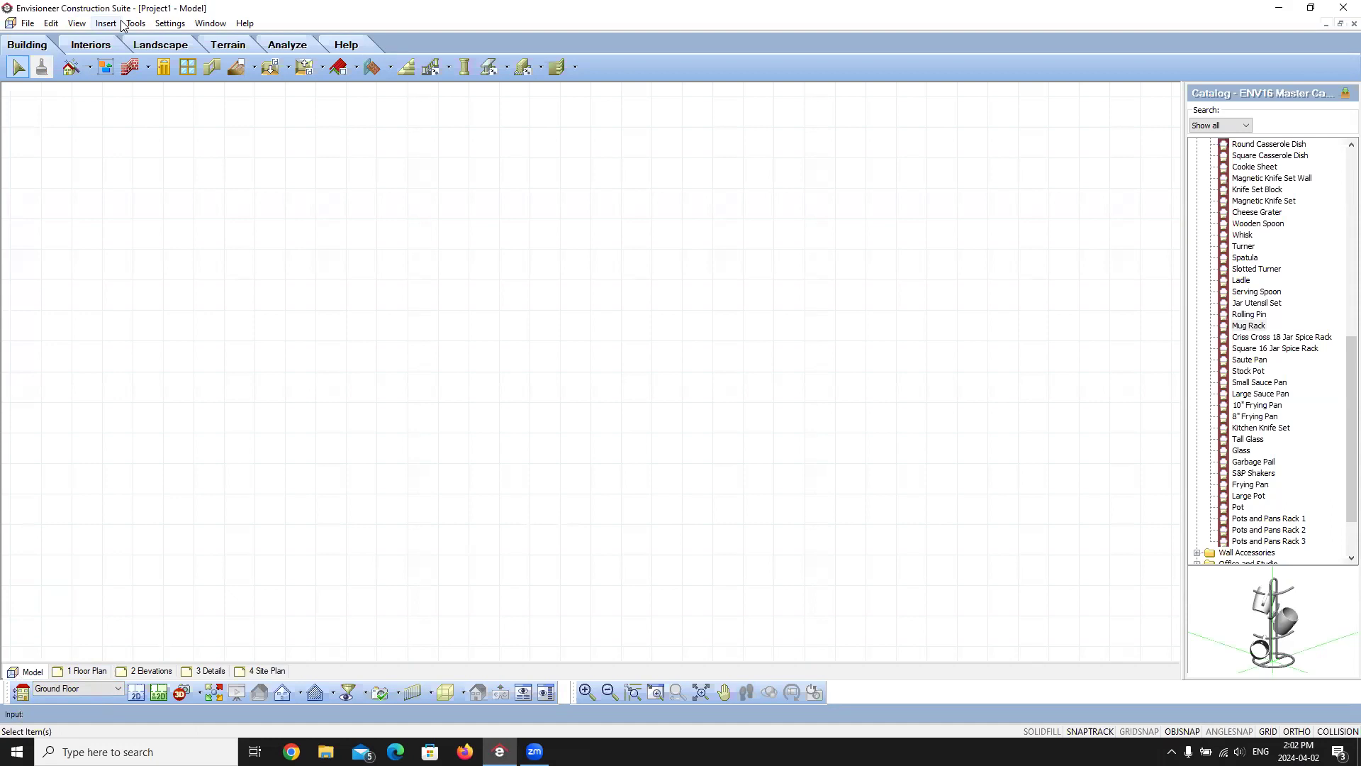
click(177, 27)
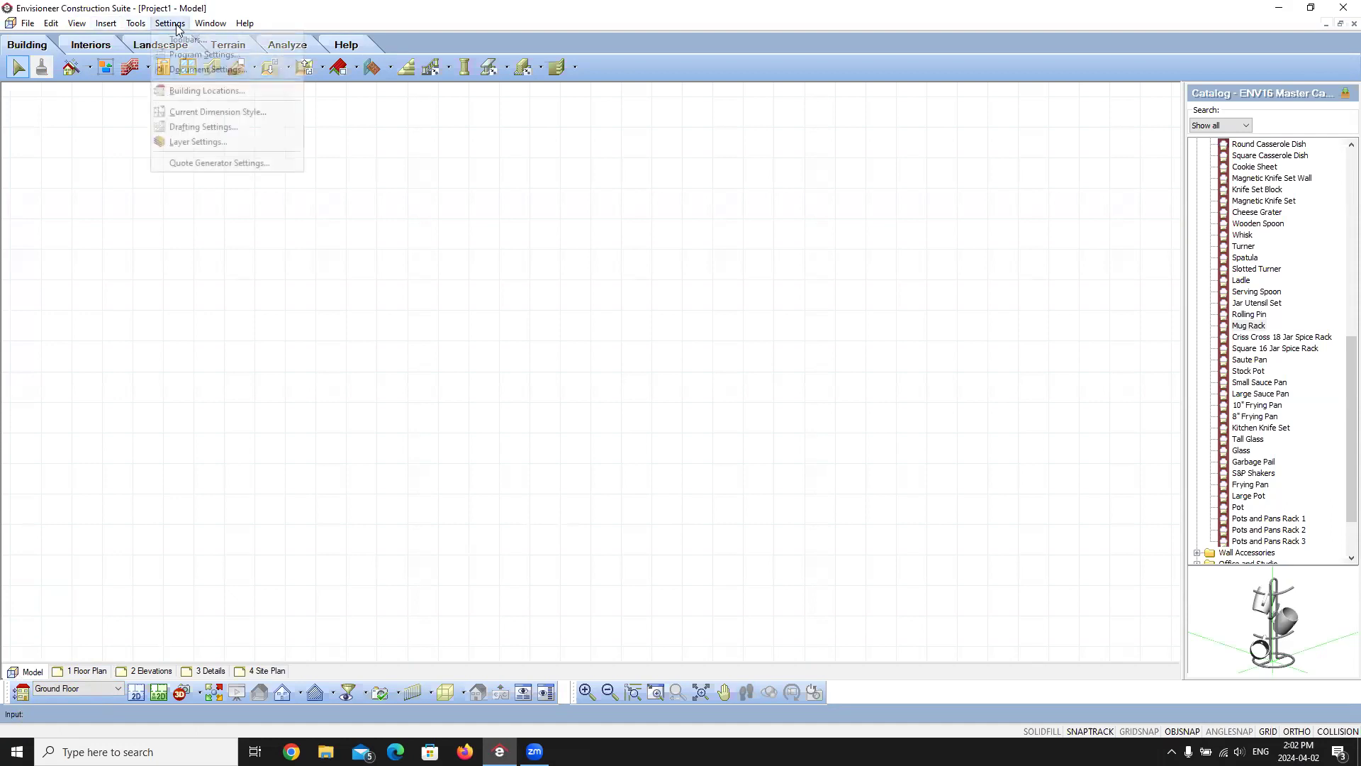
click(205, 92)
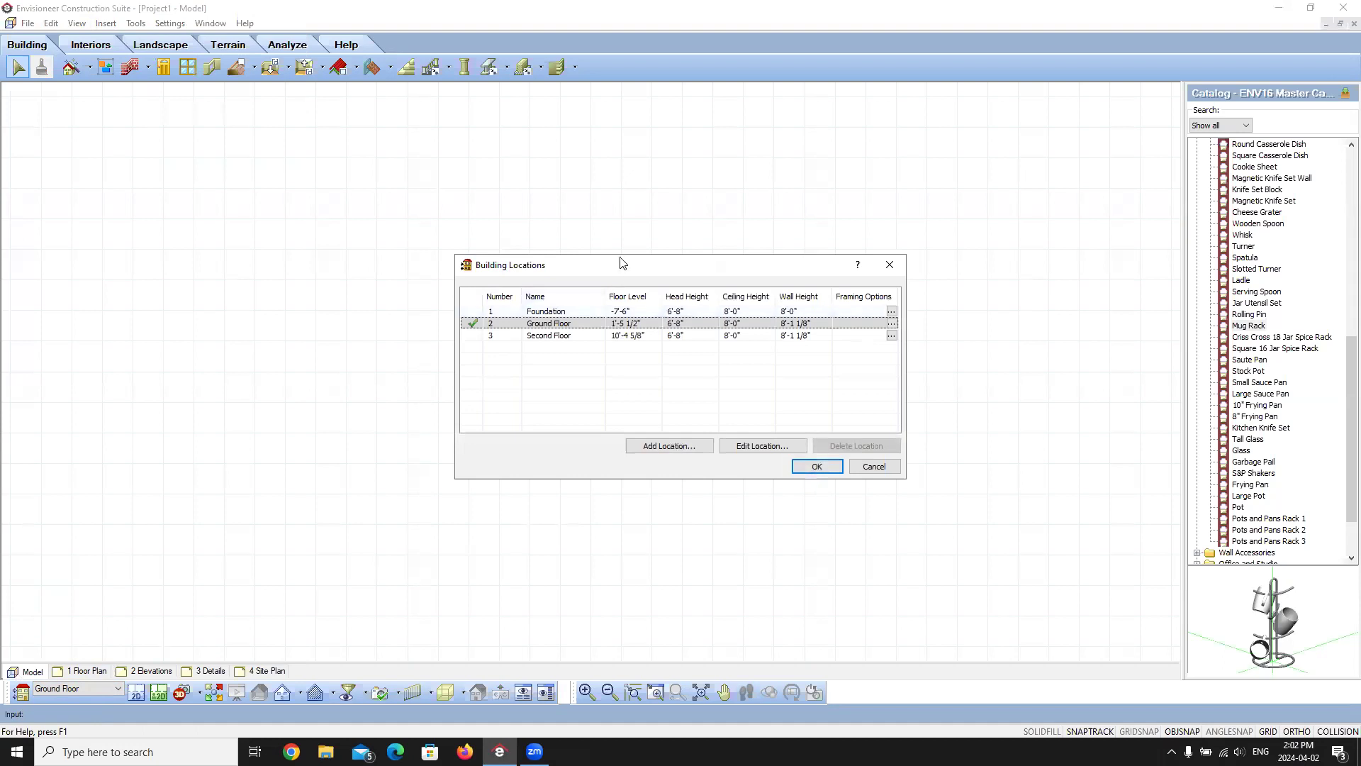
drag(620, 262, 614, 262)
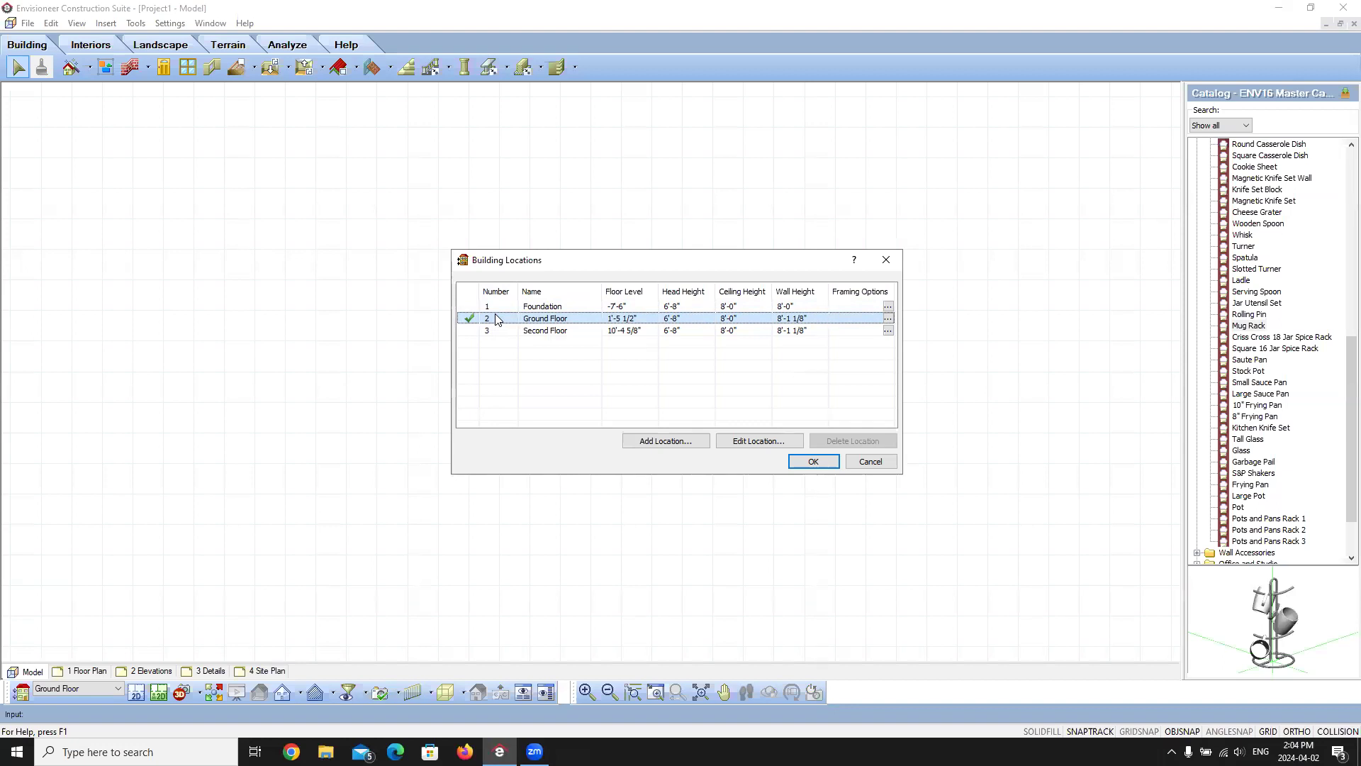
Review the Ground Floor's name and its height settings in the location calculator, and close the calculator without changes.
click(542, 318)
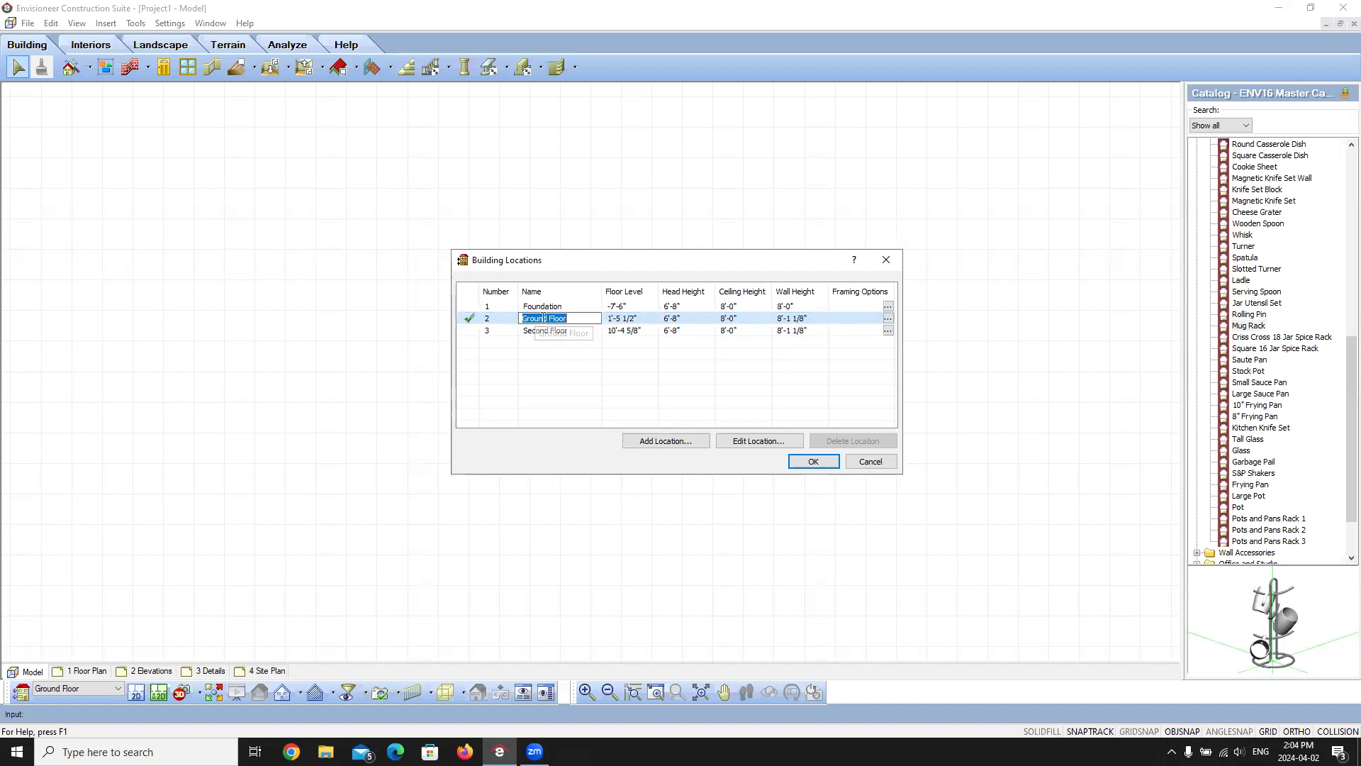
click(584, 319)
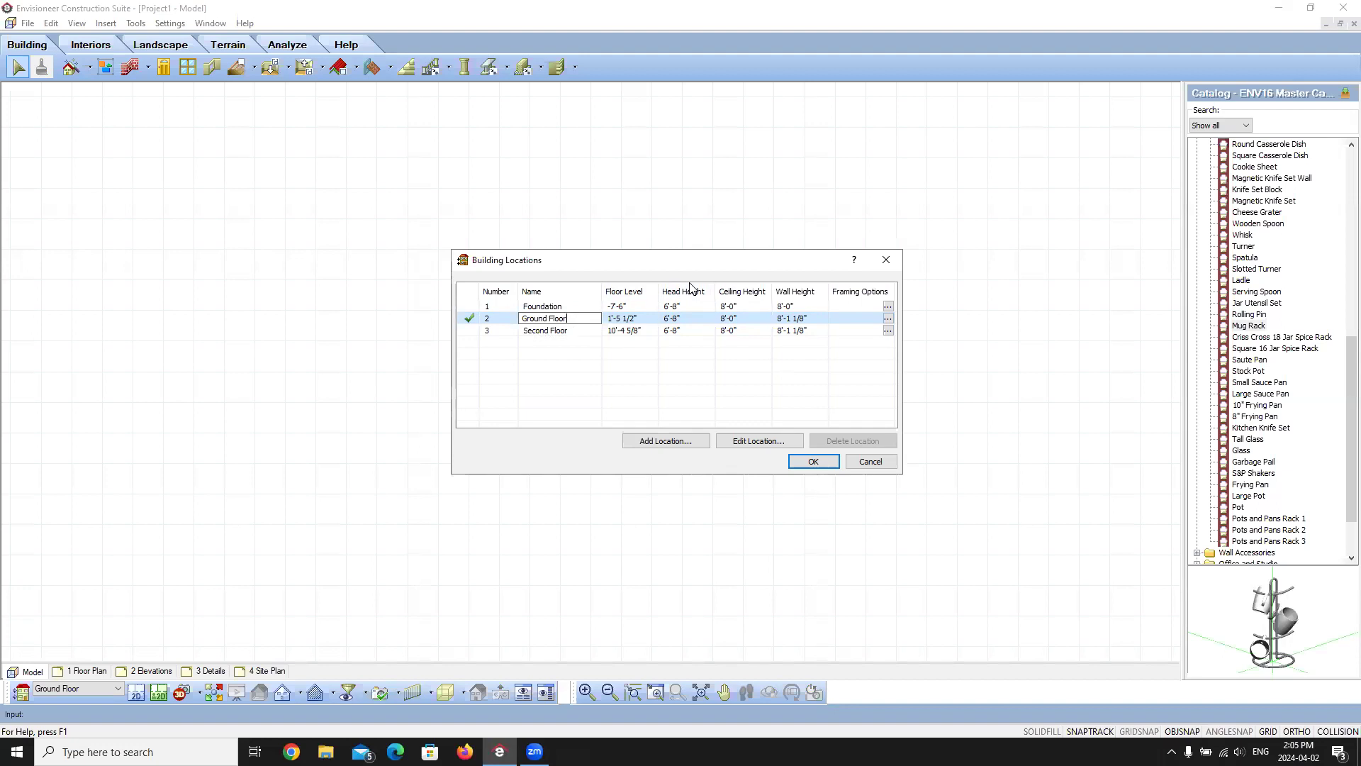
click(744, 447)
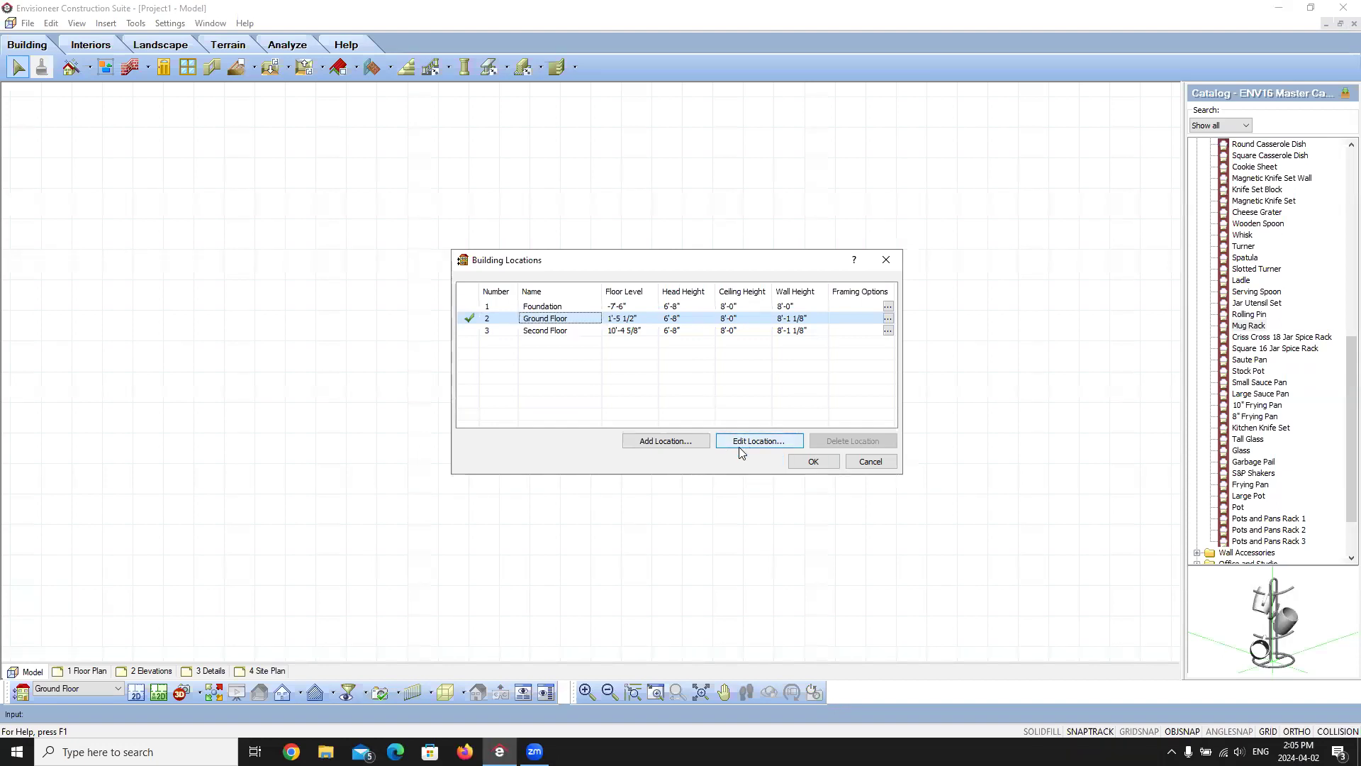
click(754, 445)
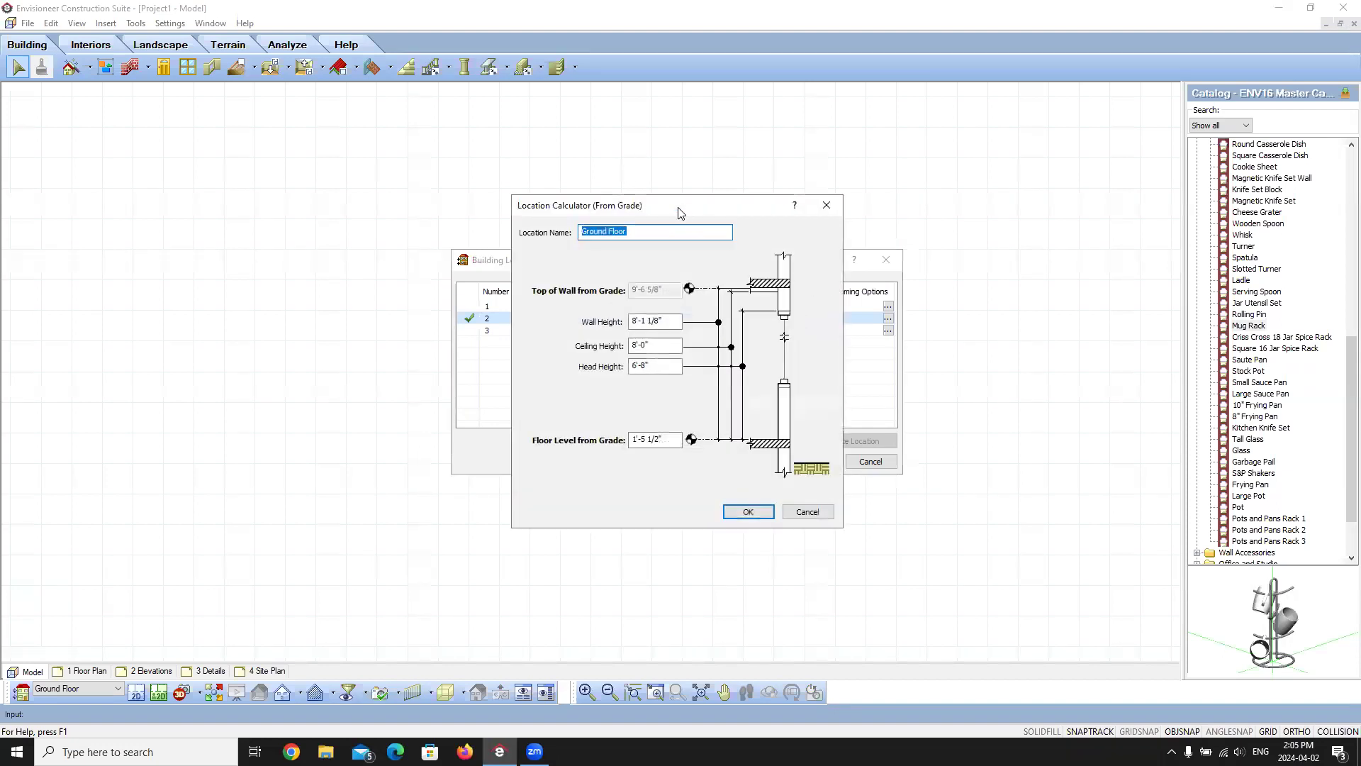
drag(679, 213, 283, 190)
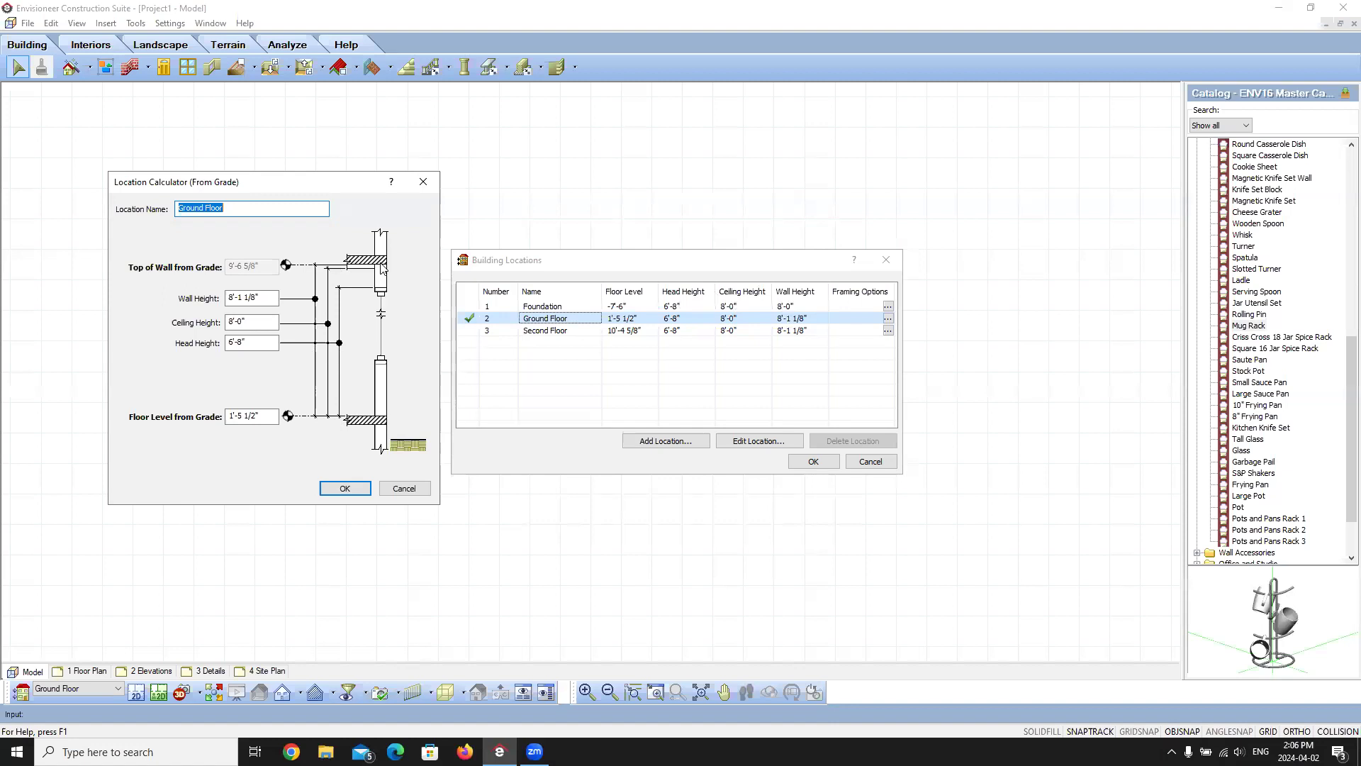
click(404, 488)
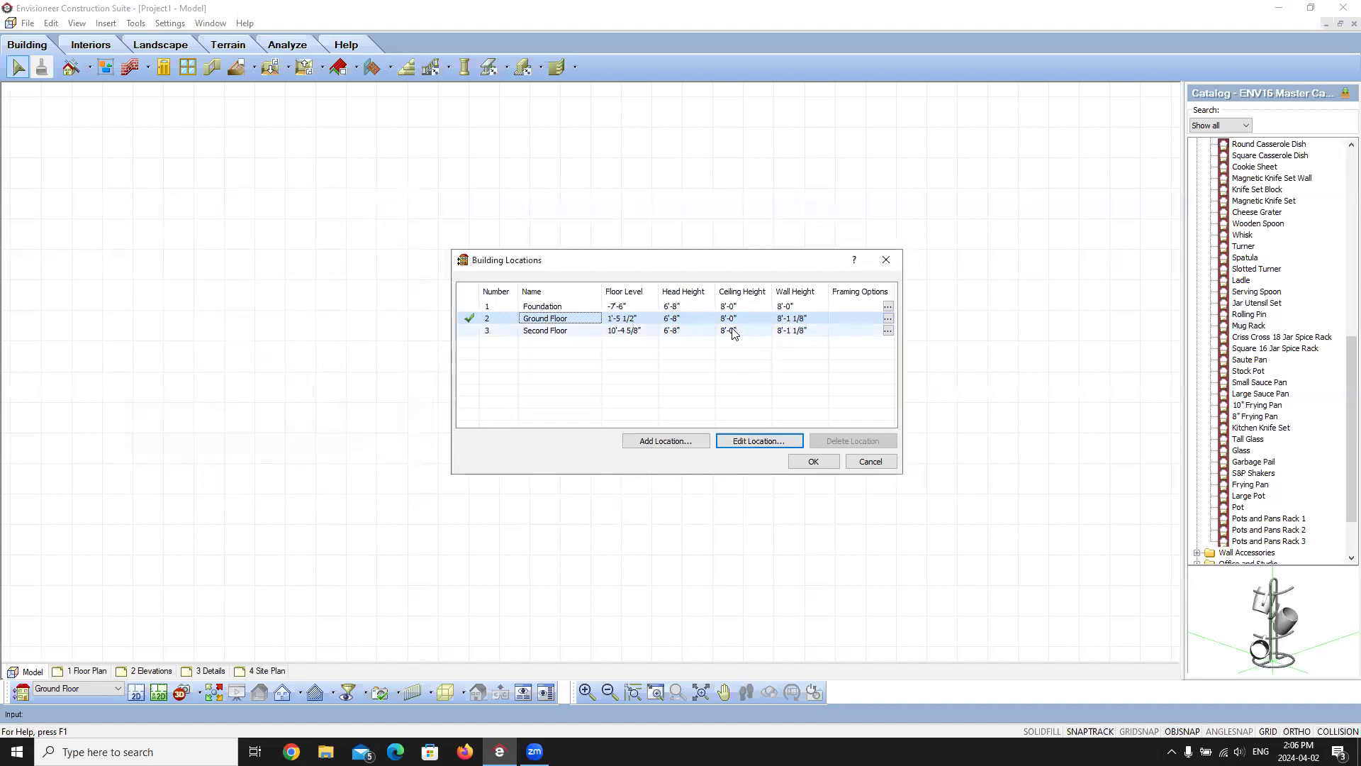
Try a floor level from grade of 2'-0" for the Ground Floor in the location calculator.
click(637, 319)
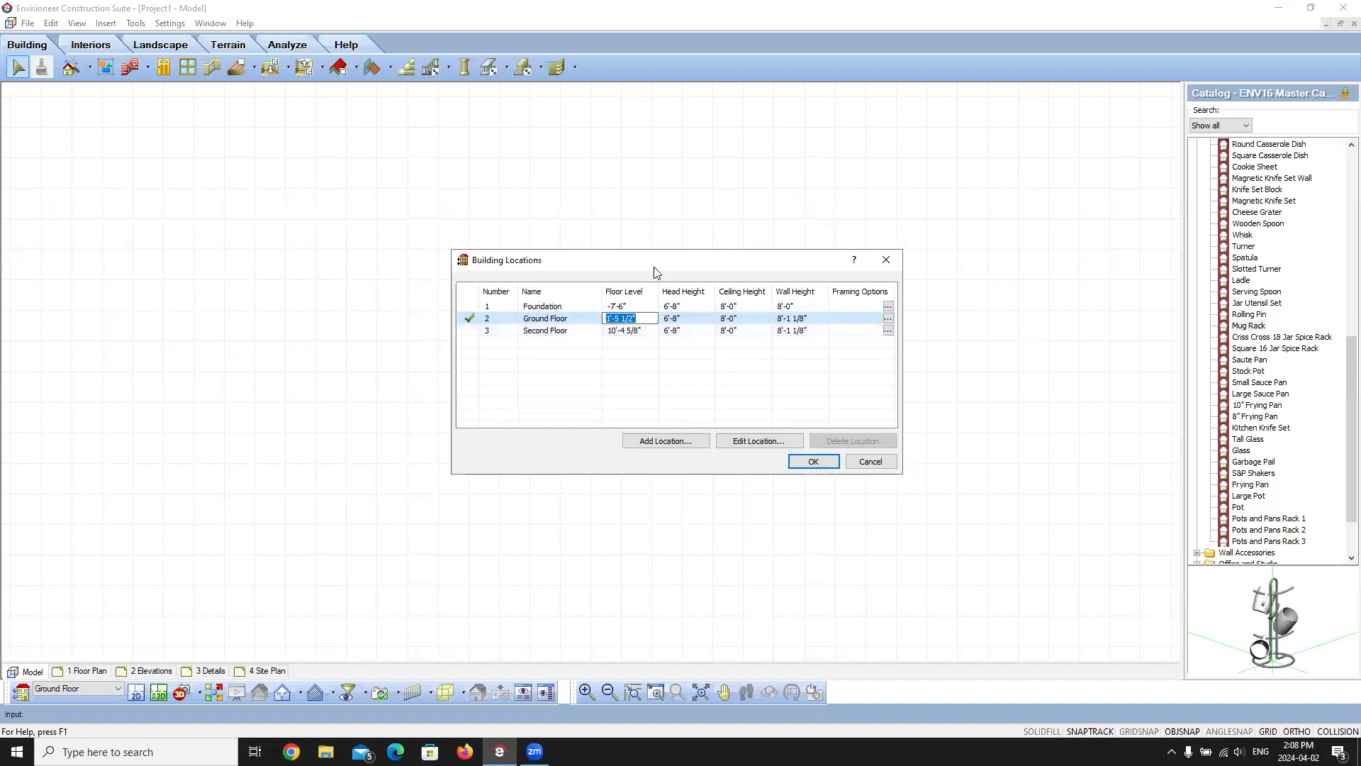
key(Down)
double_click(624, 320)
click(755, 442)
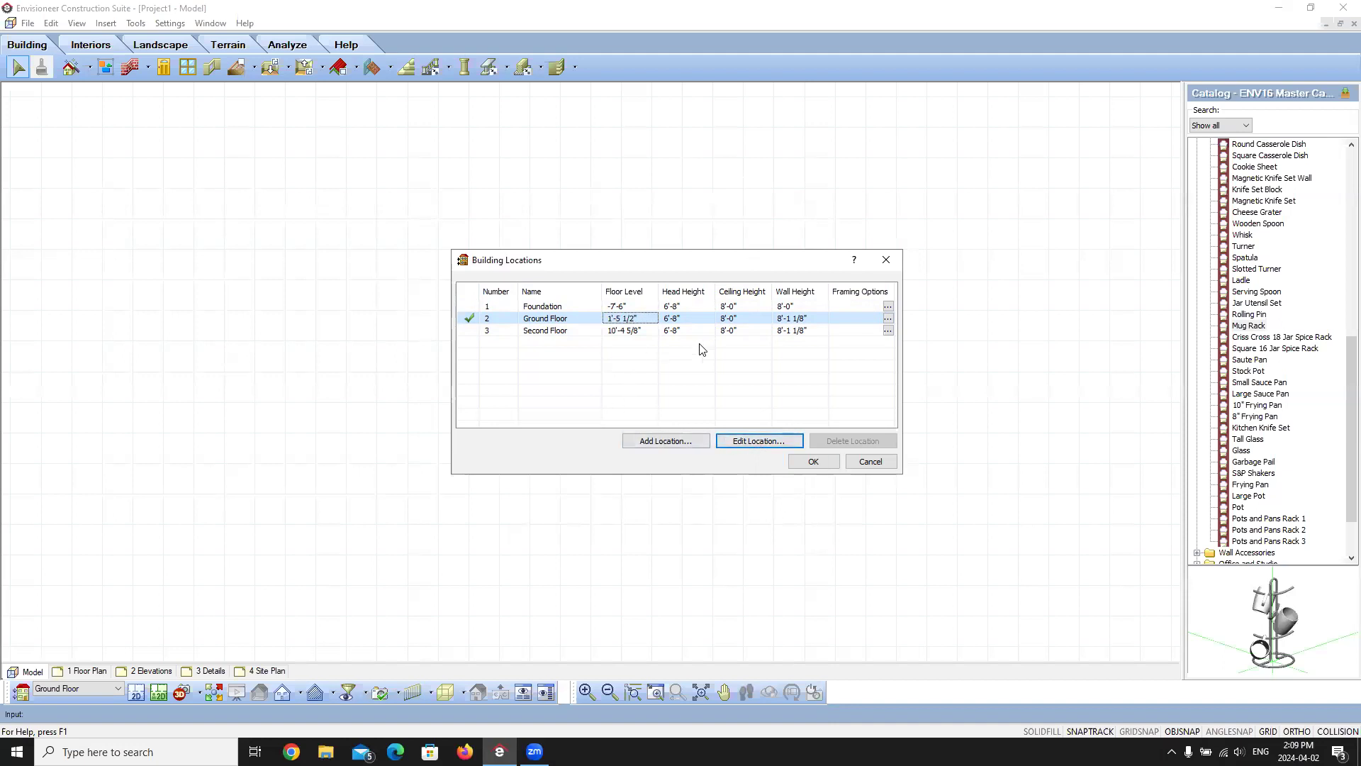
click(779, 441)
drag(699, 215, 291, 218)
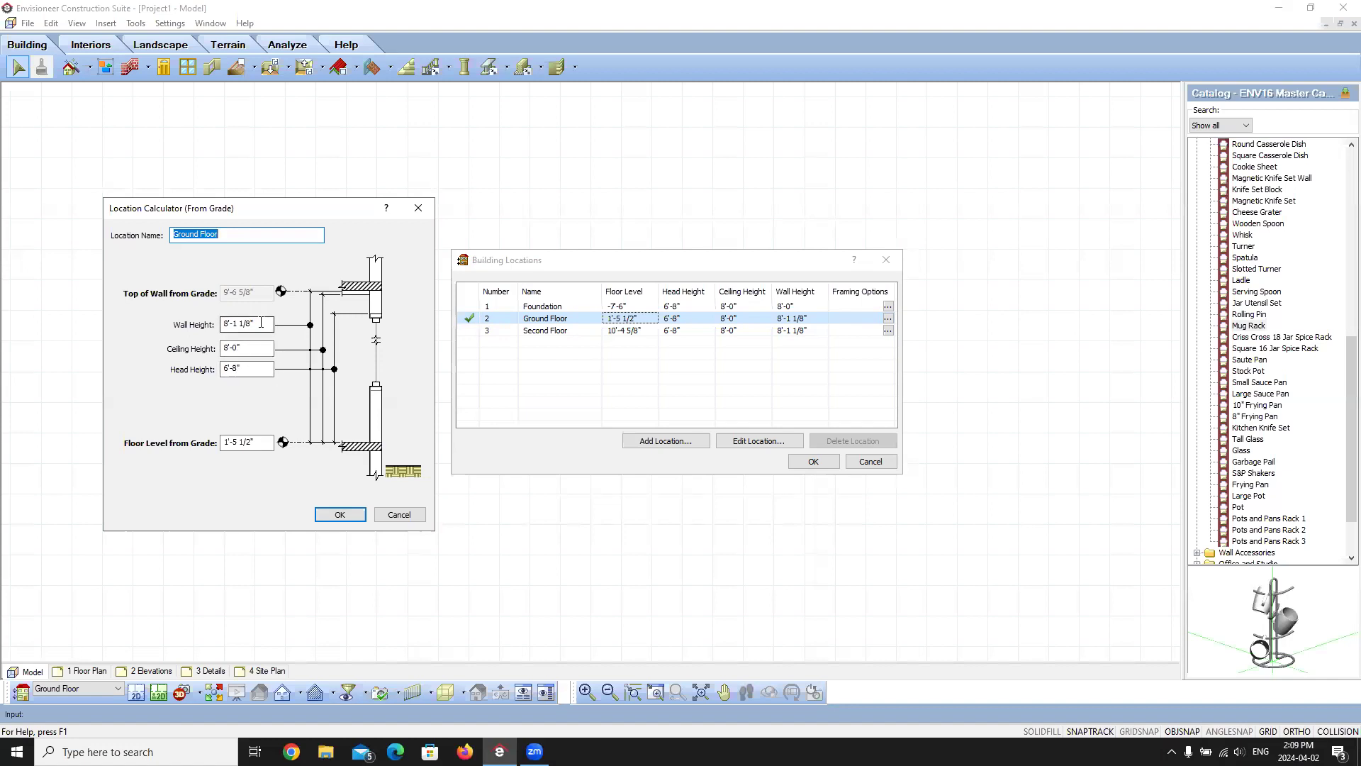
click(259, 443)
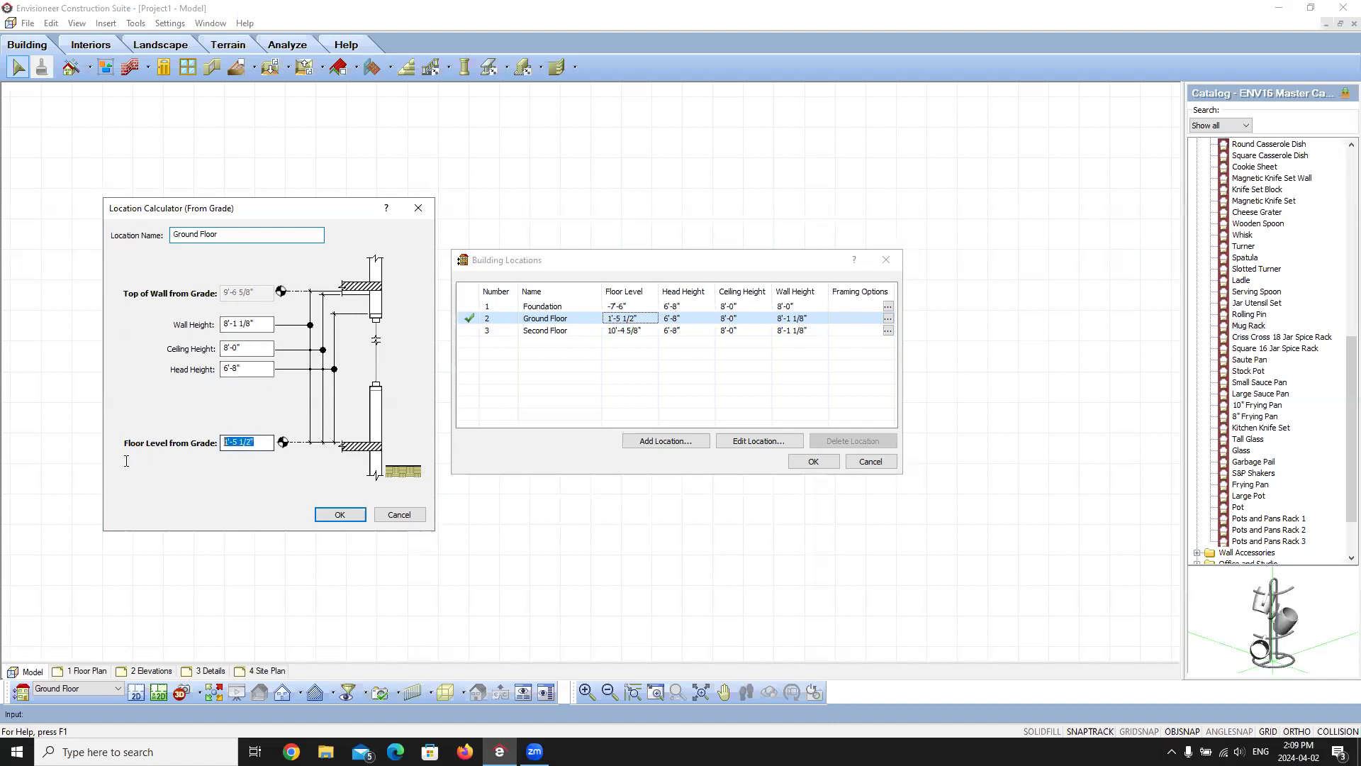
text(2)
click(261, 322)
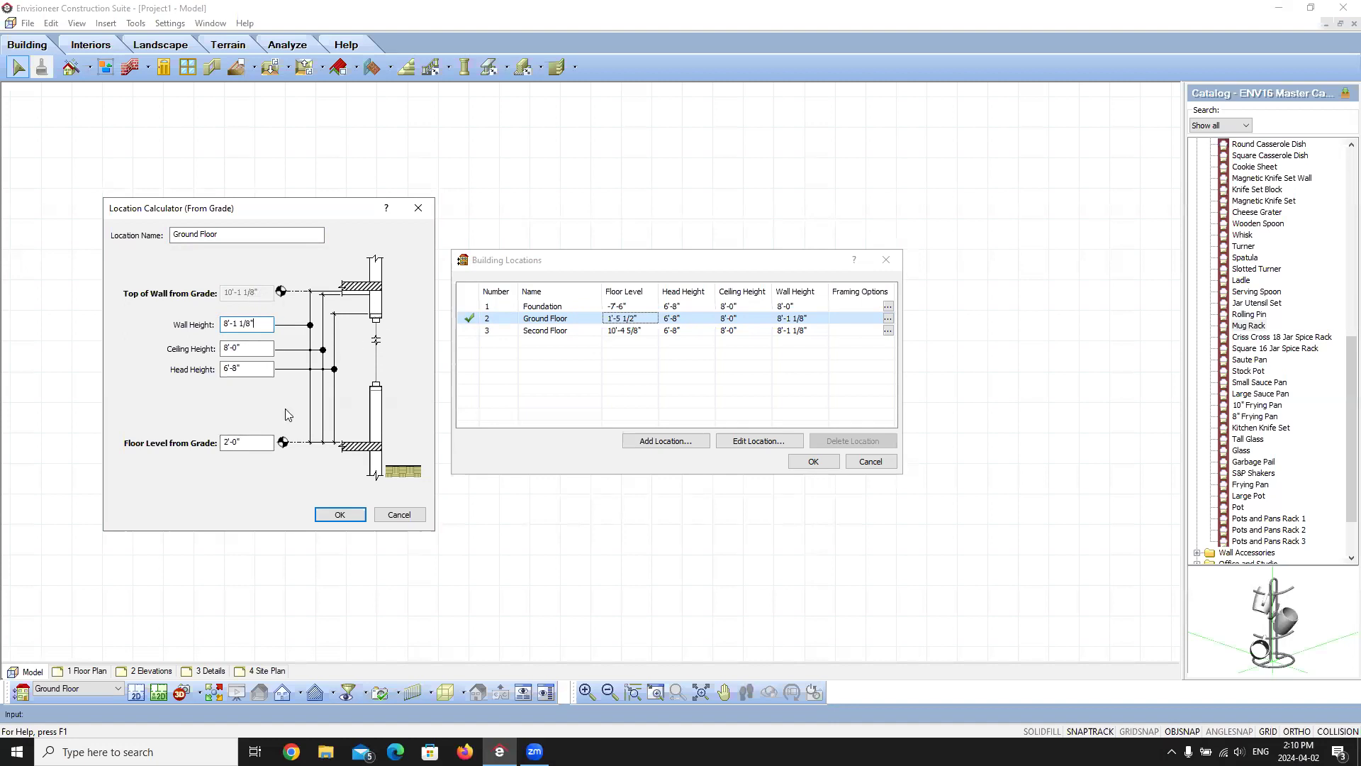
Set the Ground Floor's level from grade back to 1'-5 1/2" and cancel the location edit.
click(248, 441)
text(1' 5 1/2)
click(263, 324)
click(398, 515)
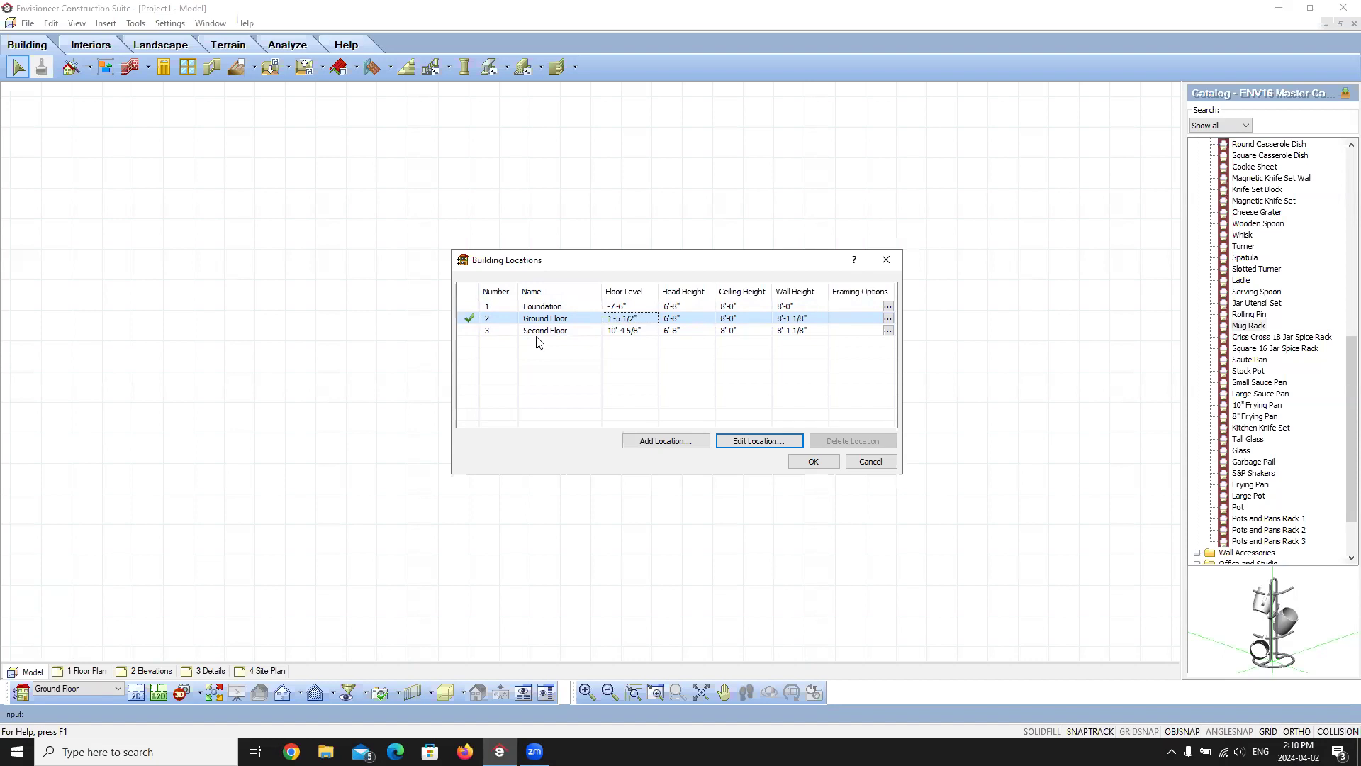
Start a new building location calculated from the existing Ground Floor location.
click(654, 443)
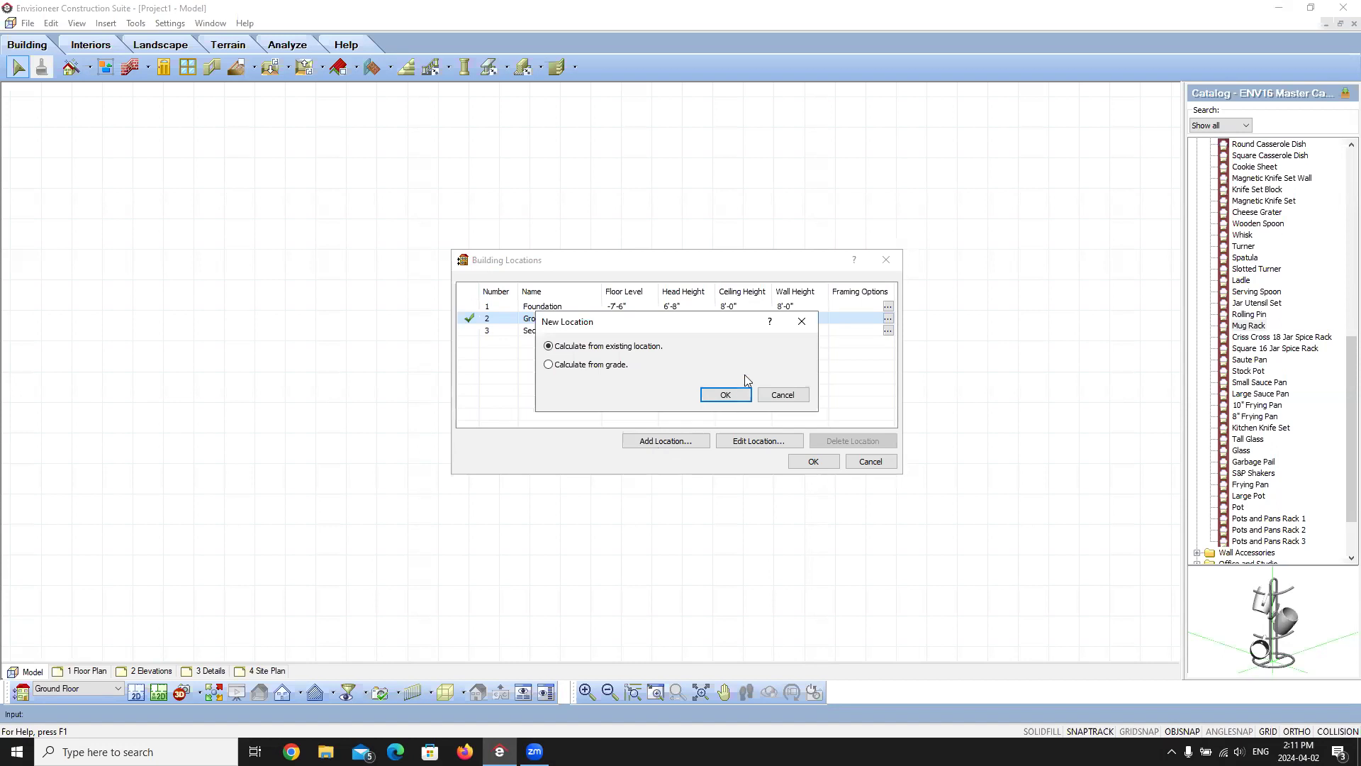
click(723, 394)
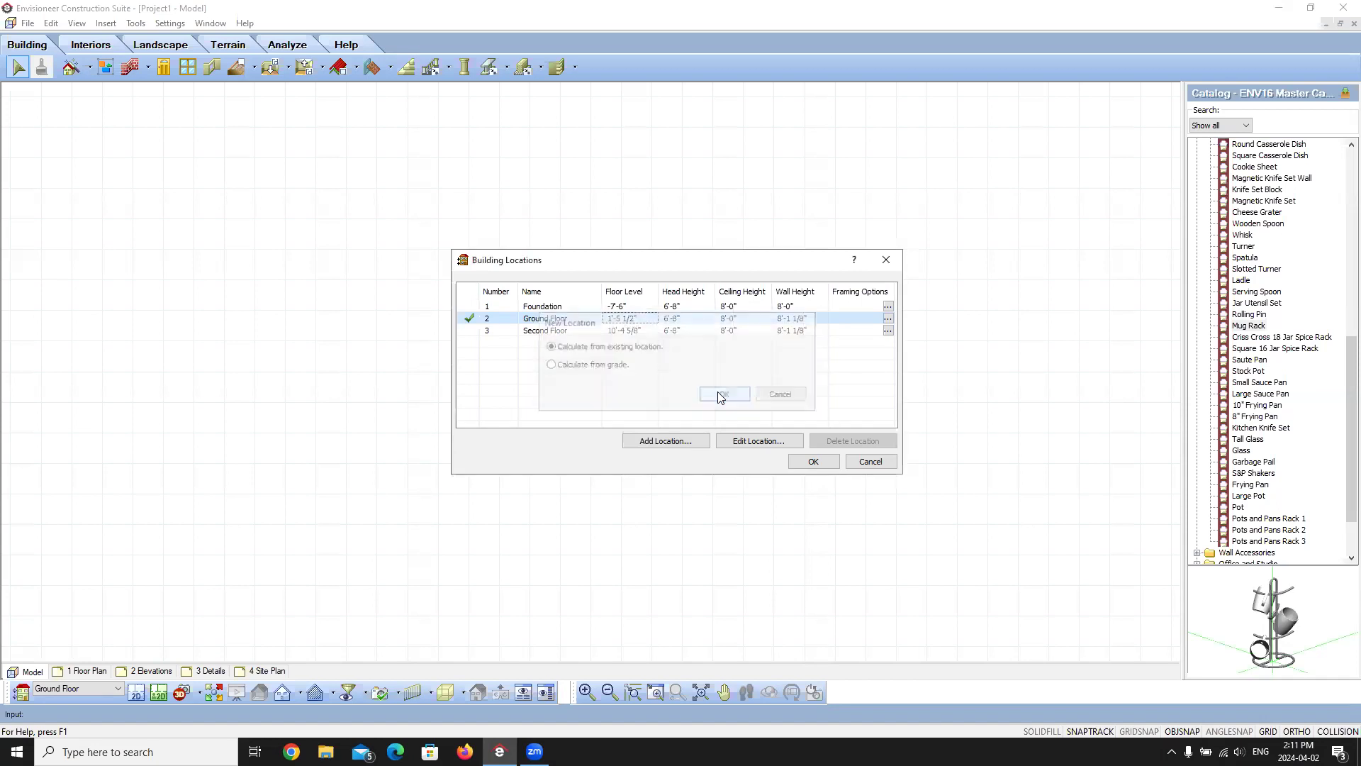
drag(694, 190, 291, 195)
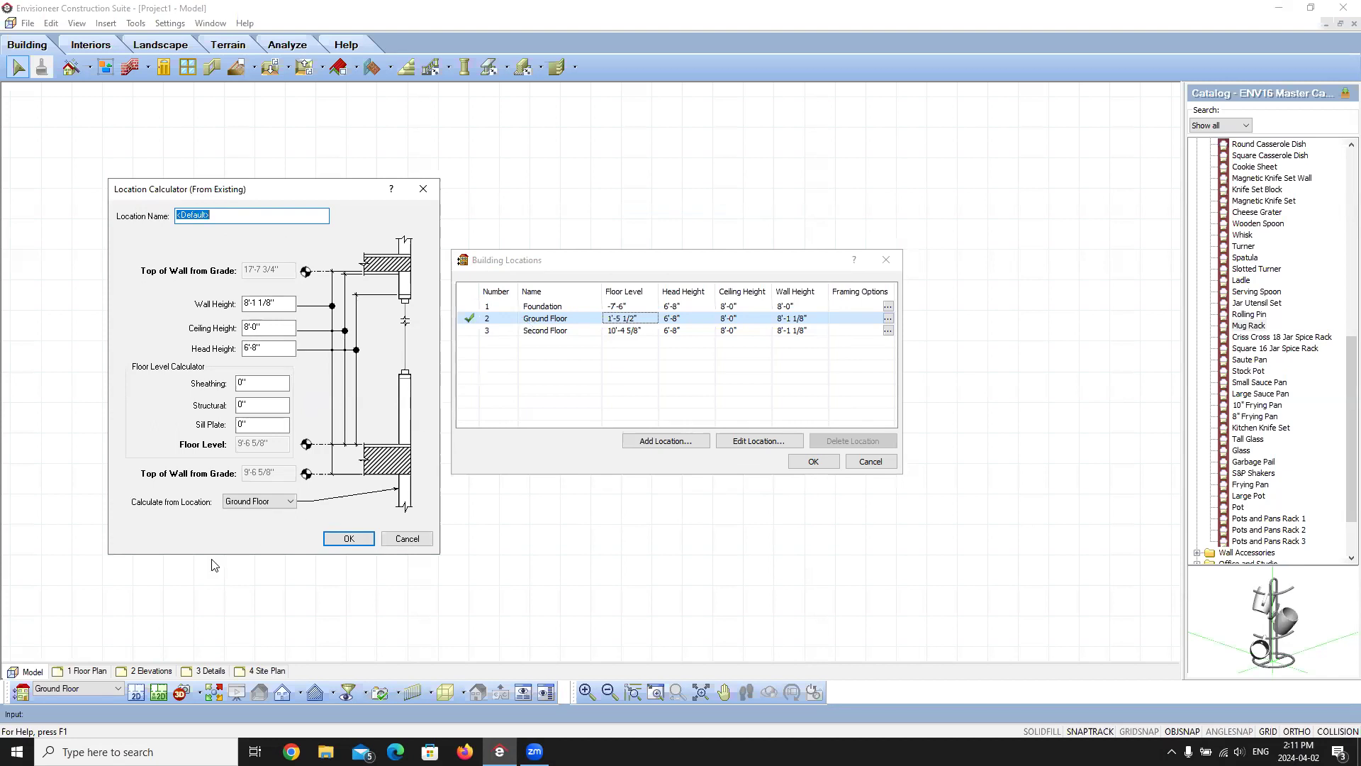
click(289, 502)
click(290, 501)
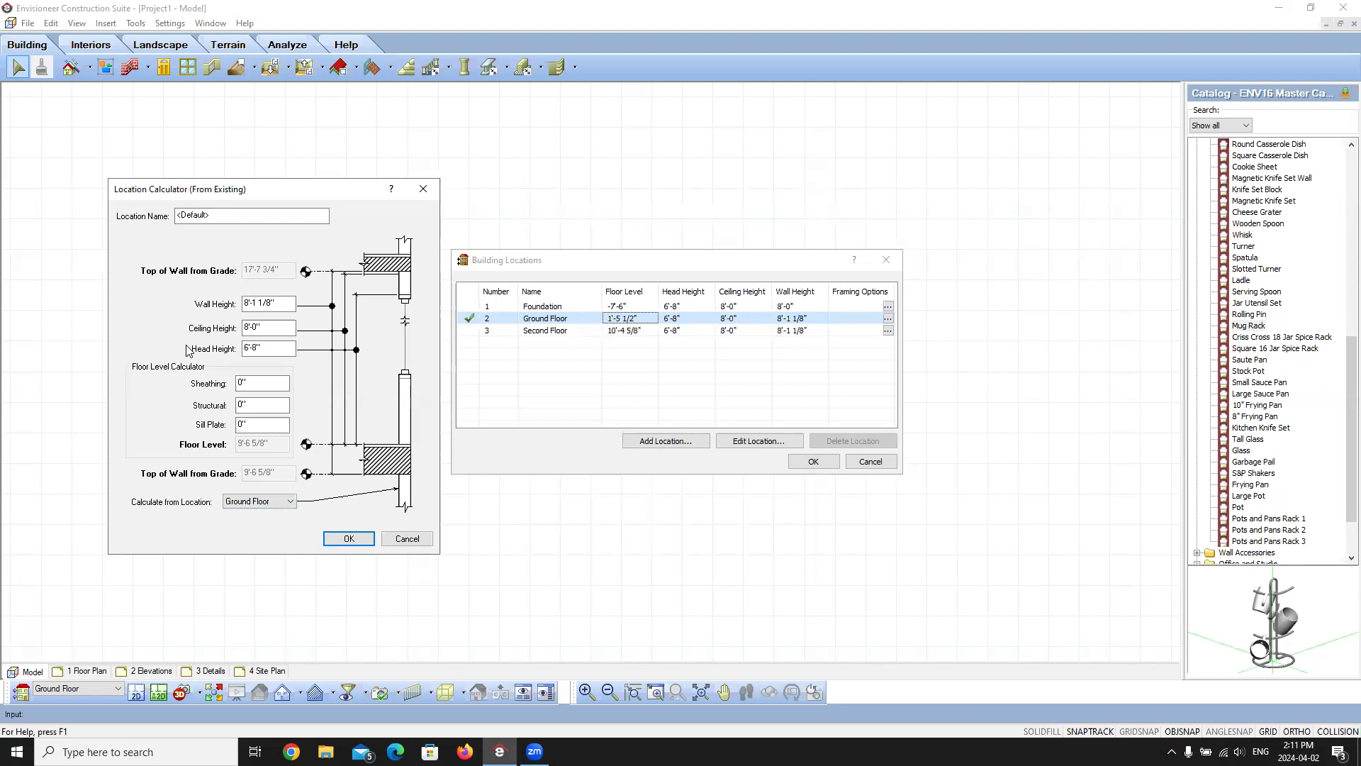
Try a wall height of 9'-1 1/8" for the new location and restore it to 8'-1 1/8".
drag(285, 301, 245, 302)
text(9'-1 1/8")
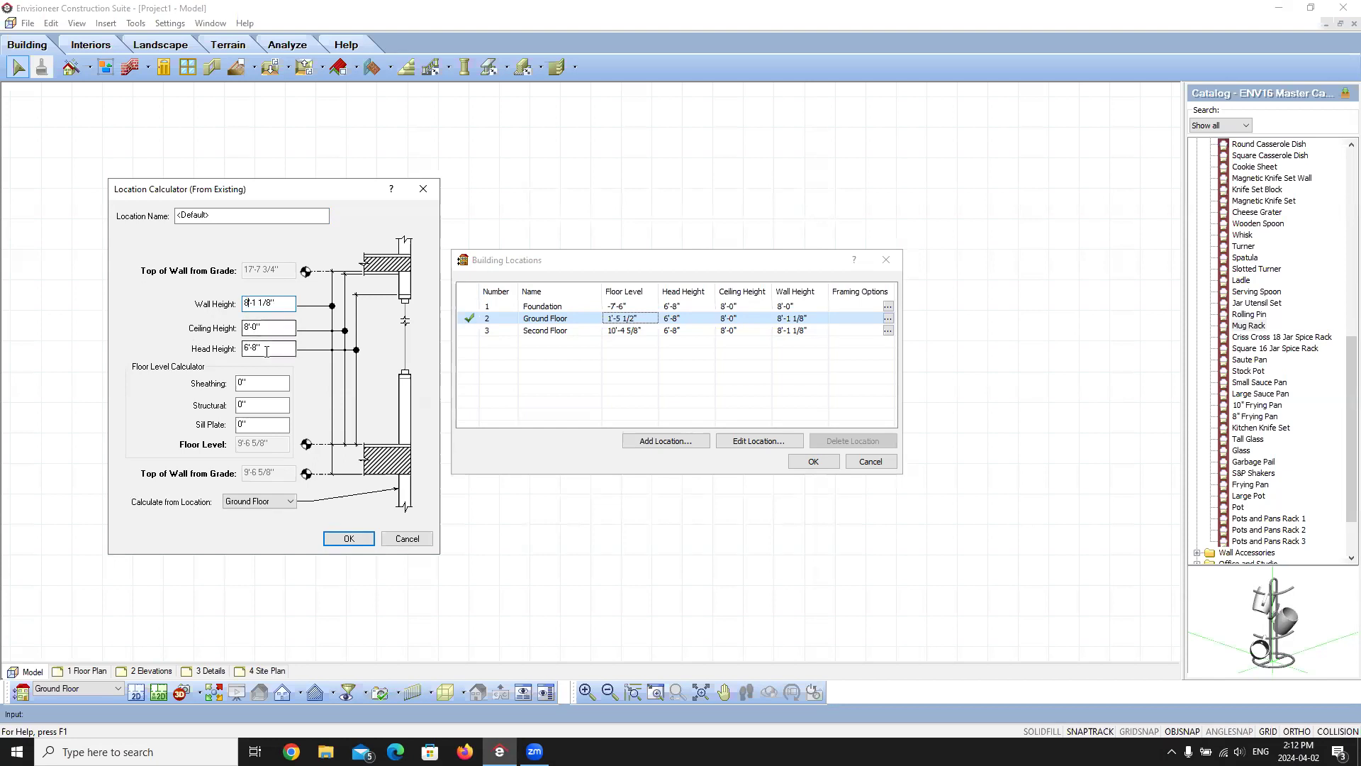
click(271, 329)
click(248, 304)
key(BackSpace)
text(8)
Try 1/2" sheathing and a 9.25 structural depth in the new location's floor level calculator, and cancel the location.
click(275, 384)
drag(254, 382, 211, 392)
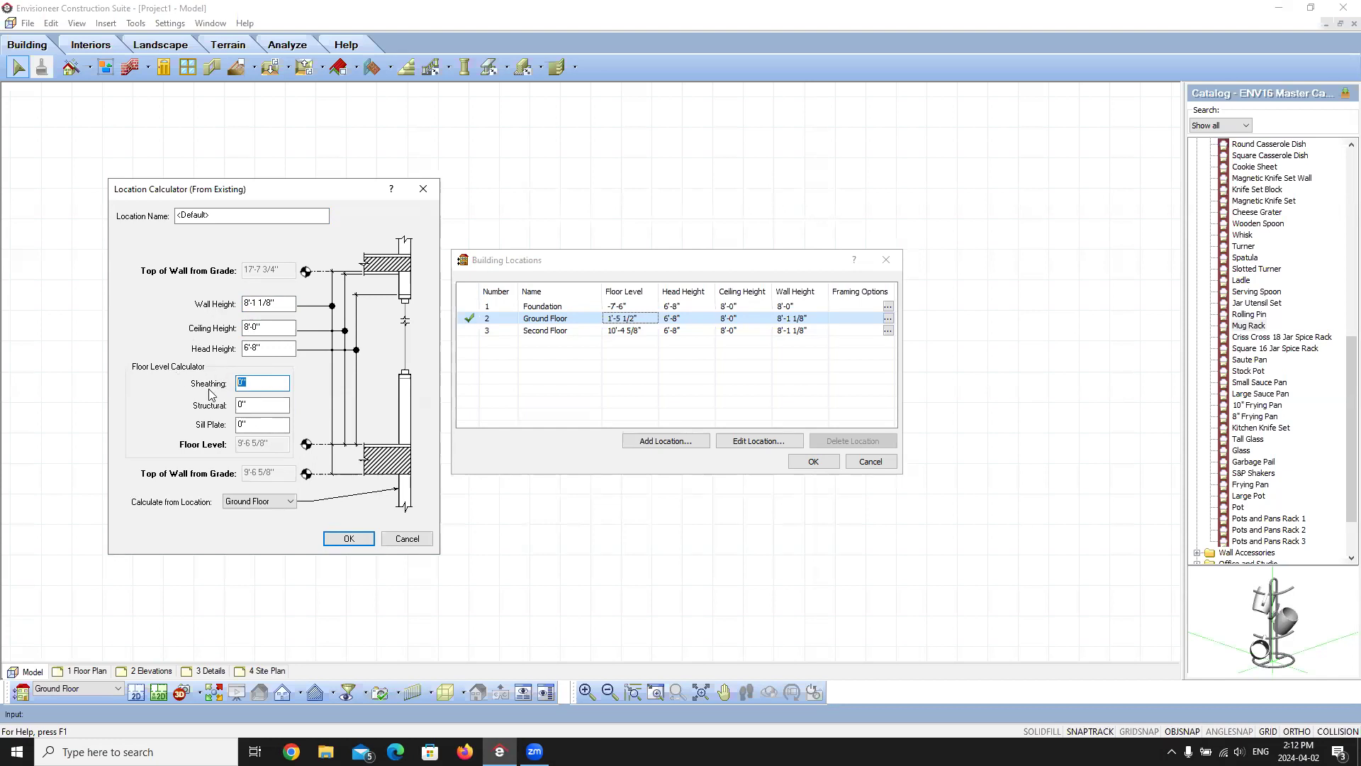
text(1/2)
key(Tab)
text(9.2)
key(BackSpace)
text(1)
key(BackSpace)
text(25)
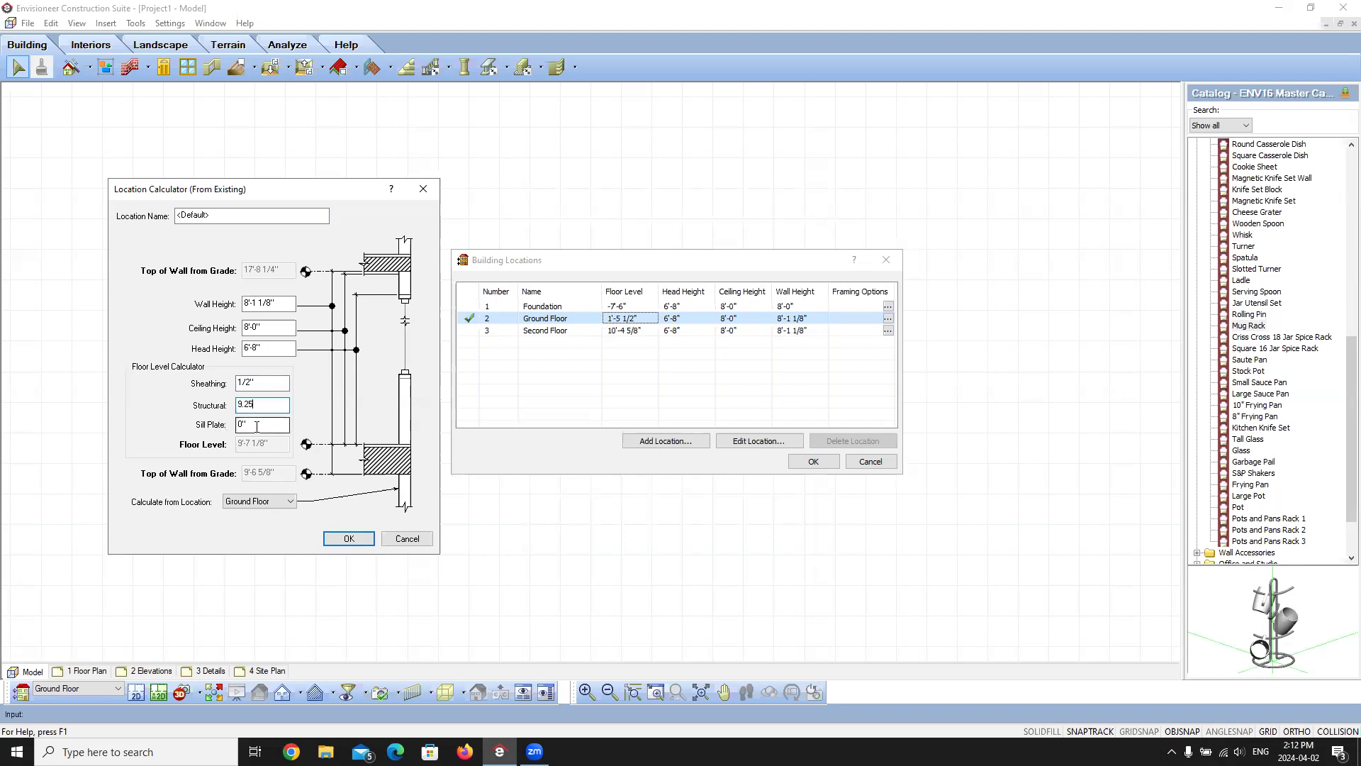
click(273, 383)
click(404, 539)
Try adding a location named Garage, calculated from grade with a floor level of 2, and cancel it.
click(670, 442)
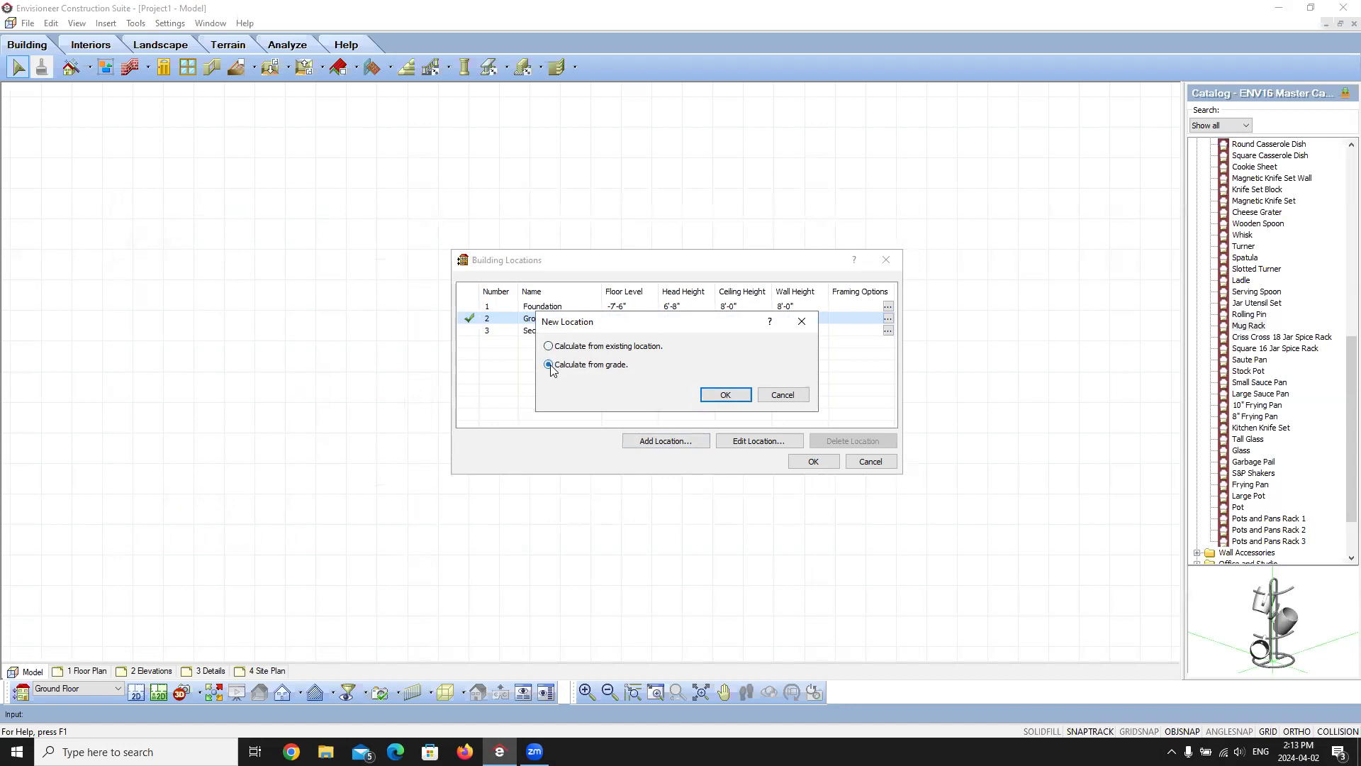
click(720, 394)
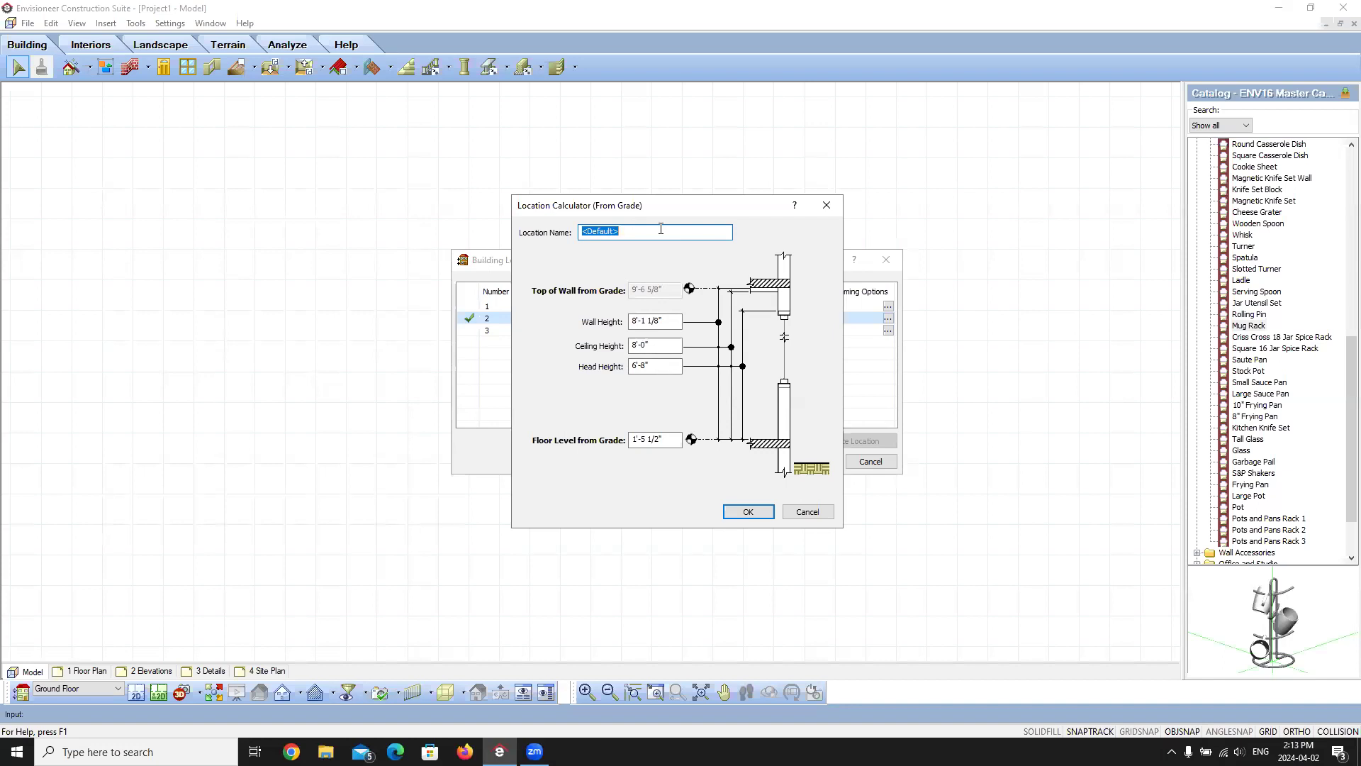
text(Garage)
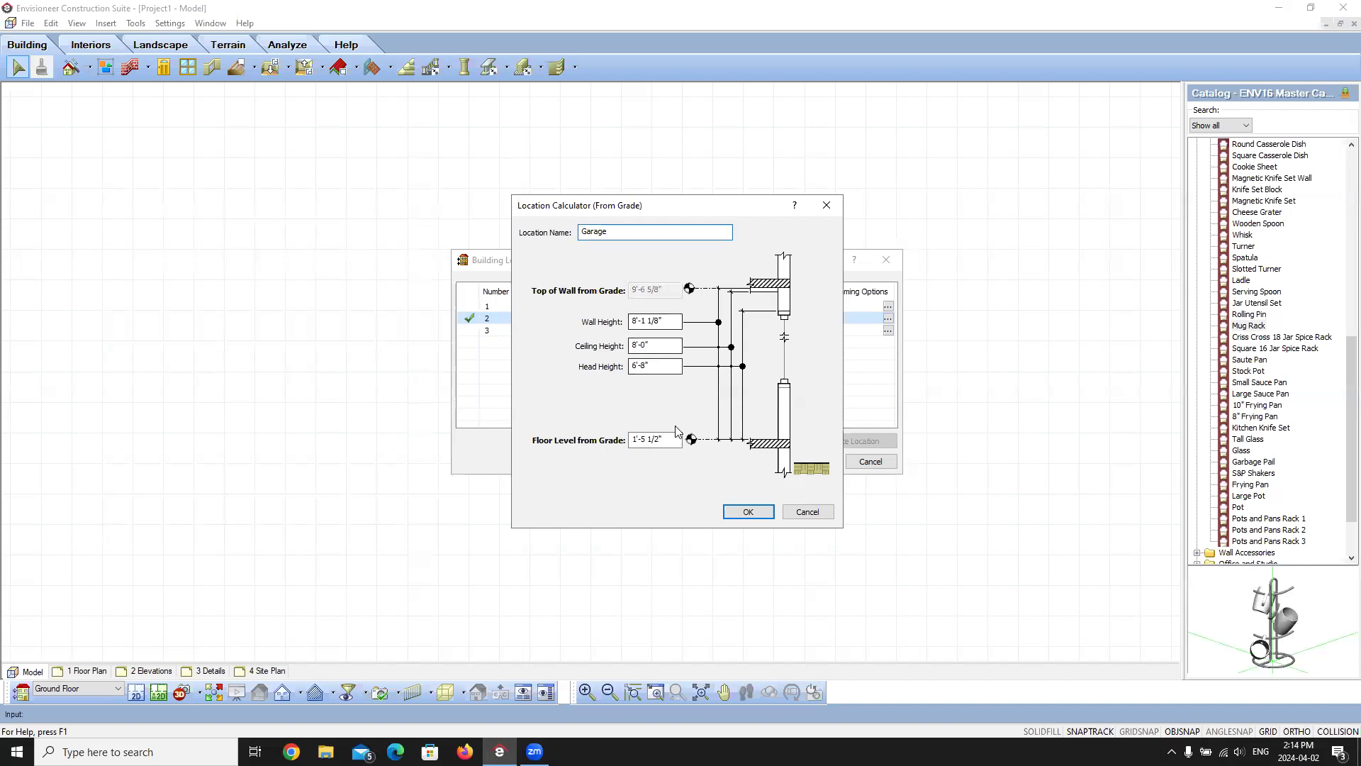
click(630, 440)
text(2)
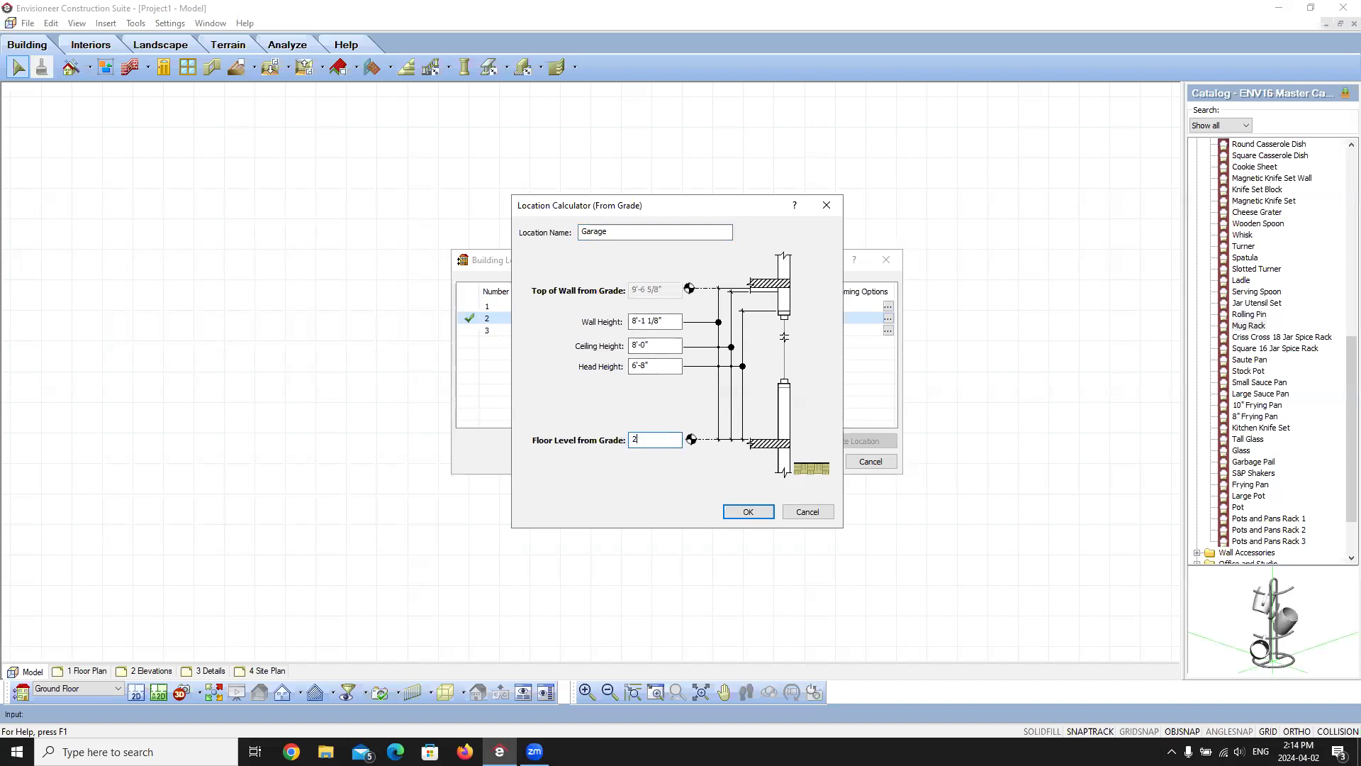
click(666, 366)
click(807, 511)
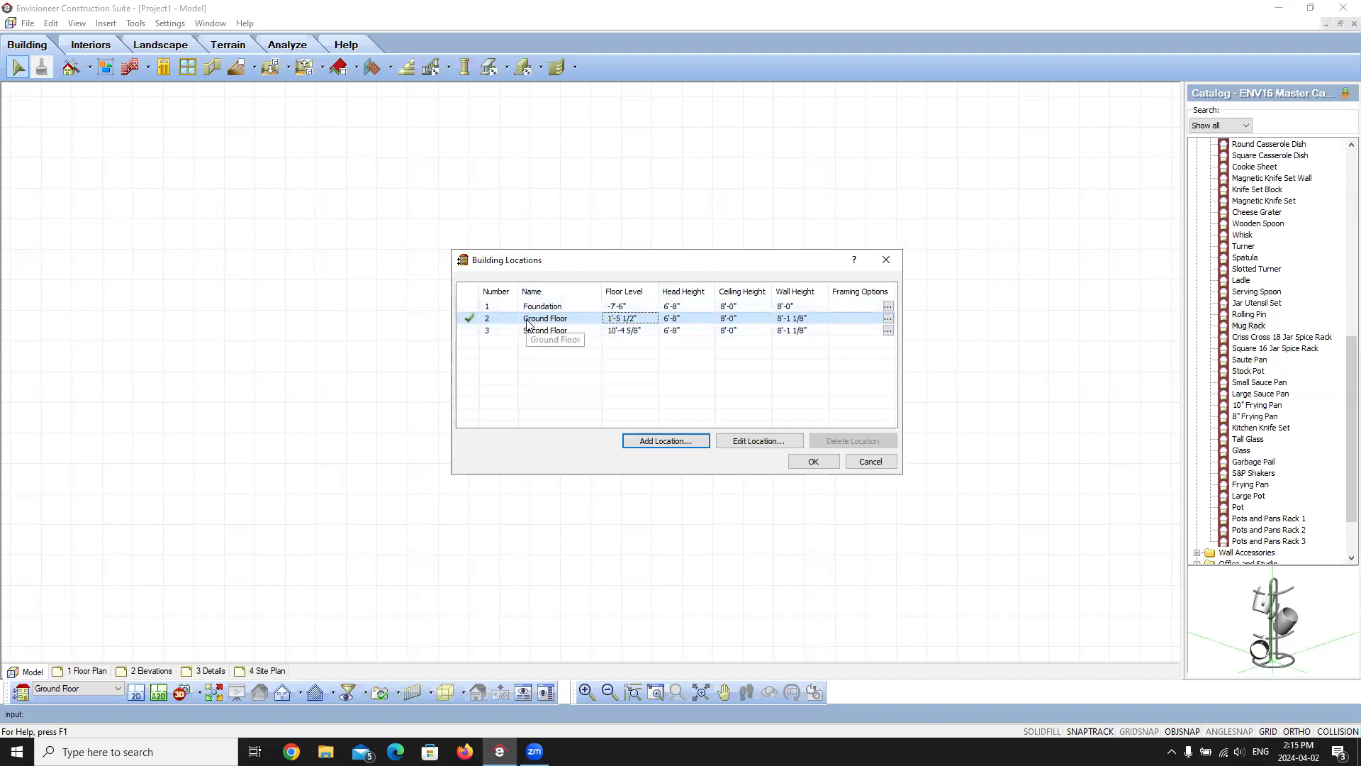
Open the Ground Floor's framing options and examine the General 3 Ply Span Table from the load bearing span table library.
click(889, 320)
click(888, 319)
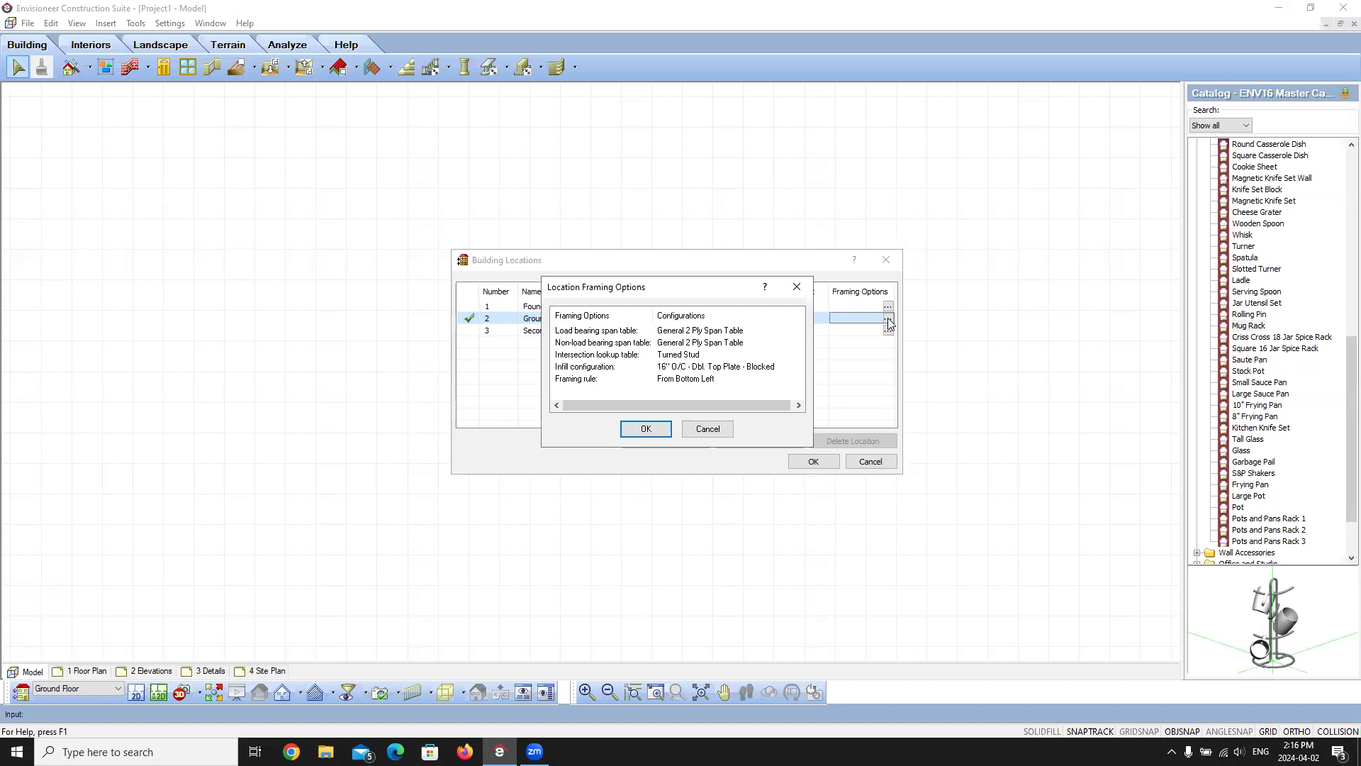
click(792, 331)
click(793, 331)
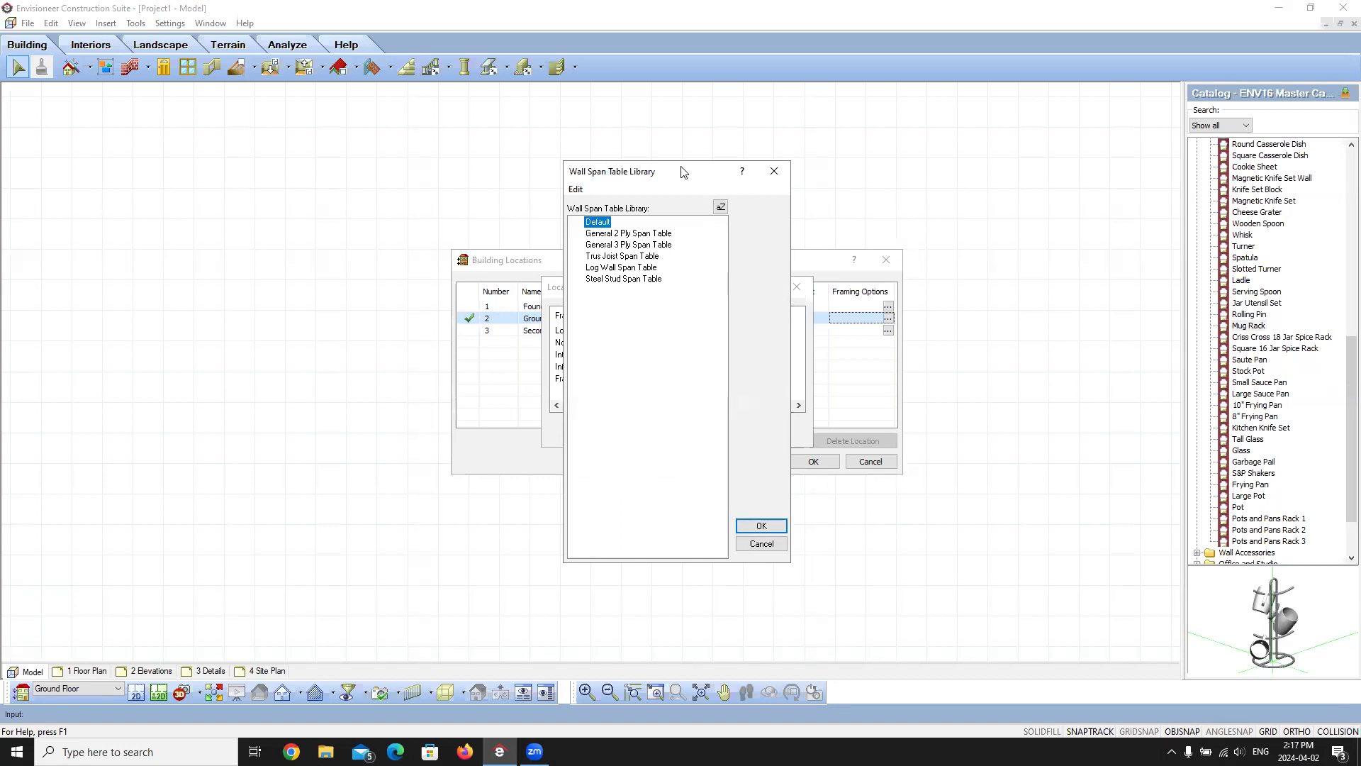
drag(682, 172, 924, 223)
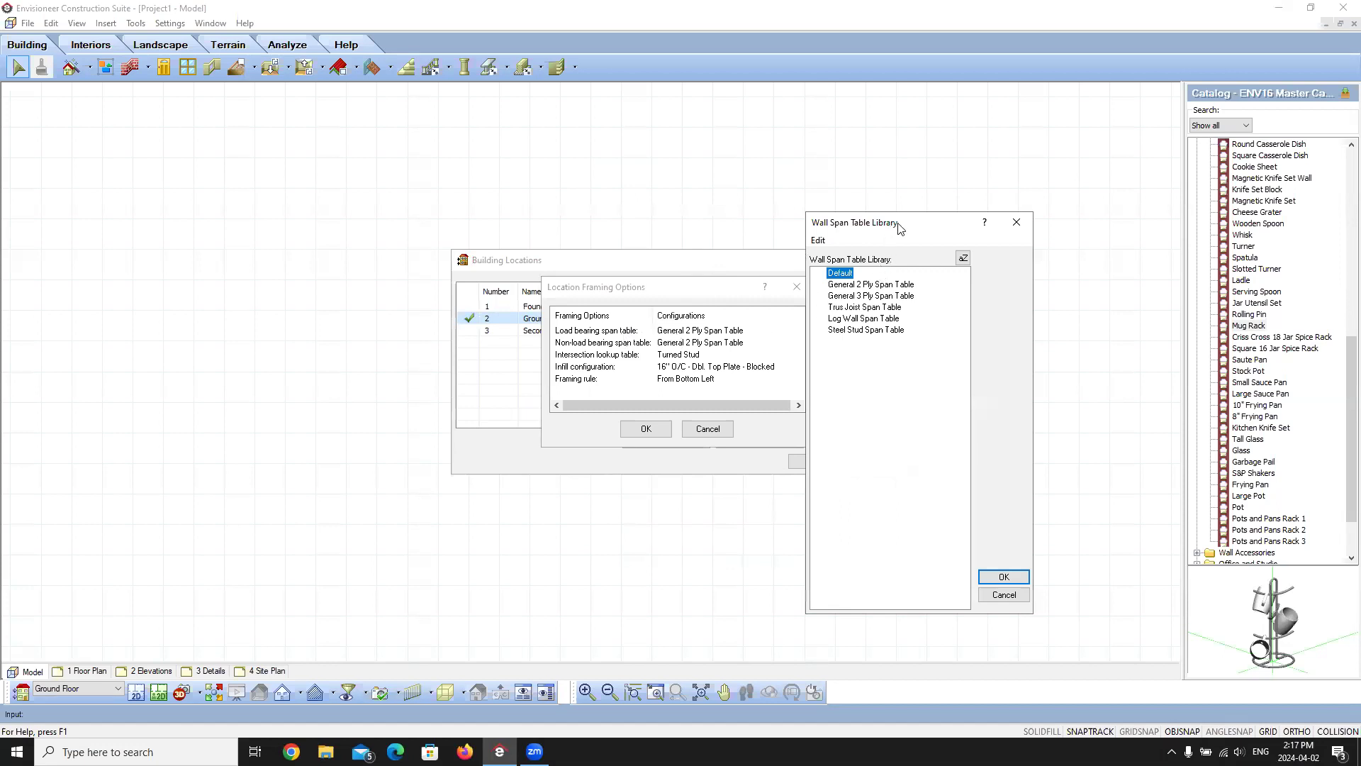
drag(911, 225, 626, 194)
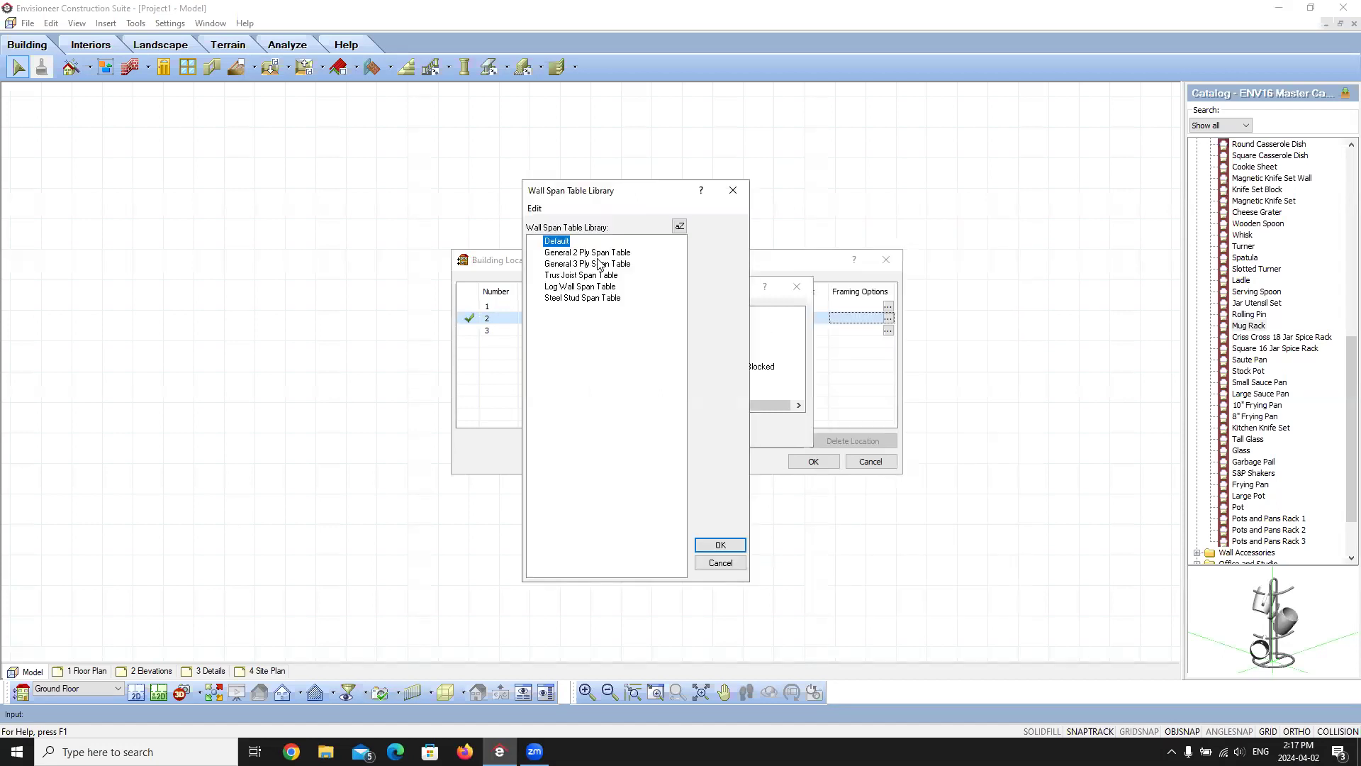
click(603, 264)
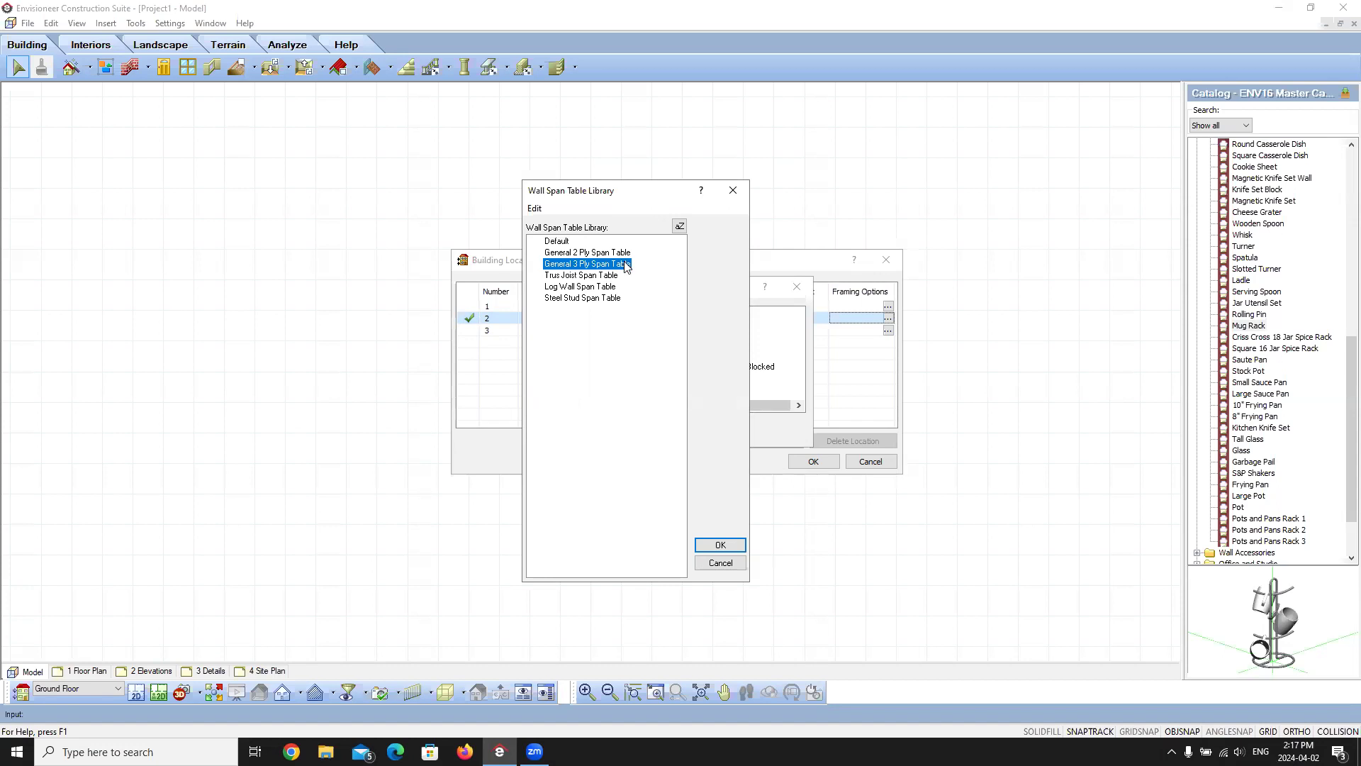
double_click(627, 265)
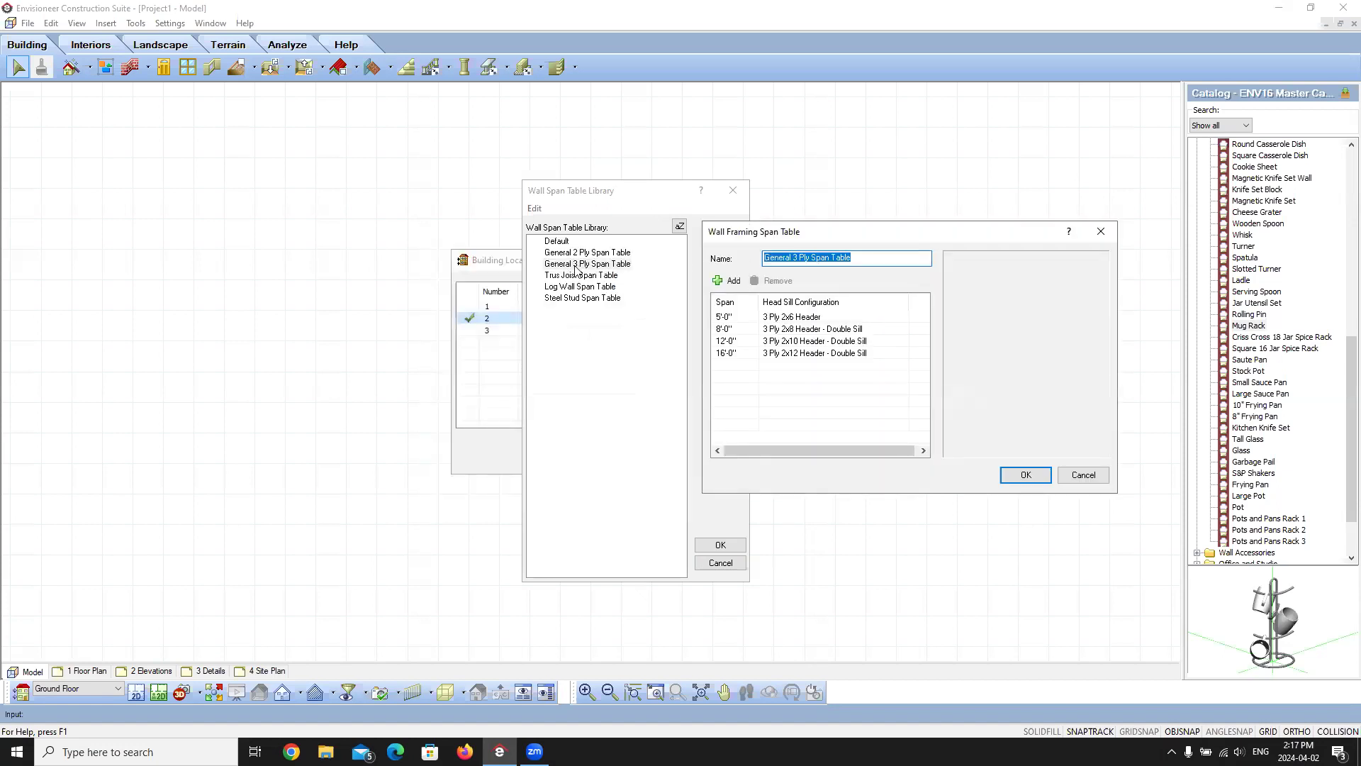
Open the 3 Ply 2x6 Header configuration of the 5'-0" span and show its preview as Rendered Outline from an angled view.
drag(837, 241, 696, 241)
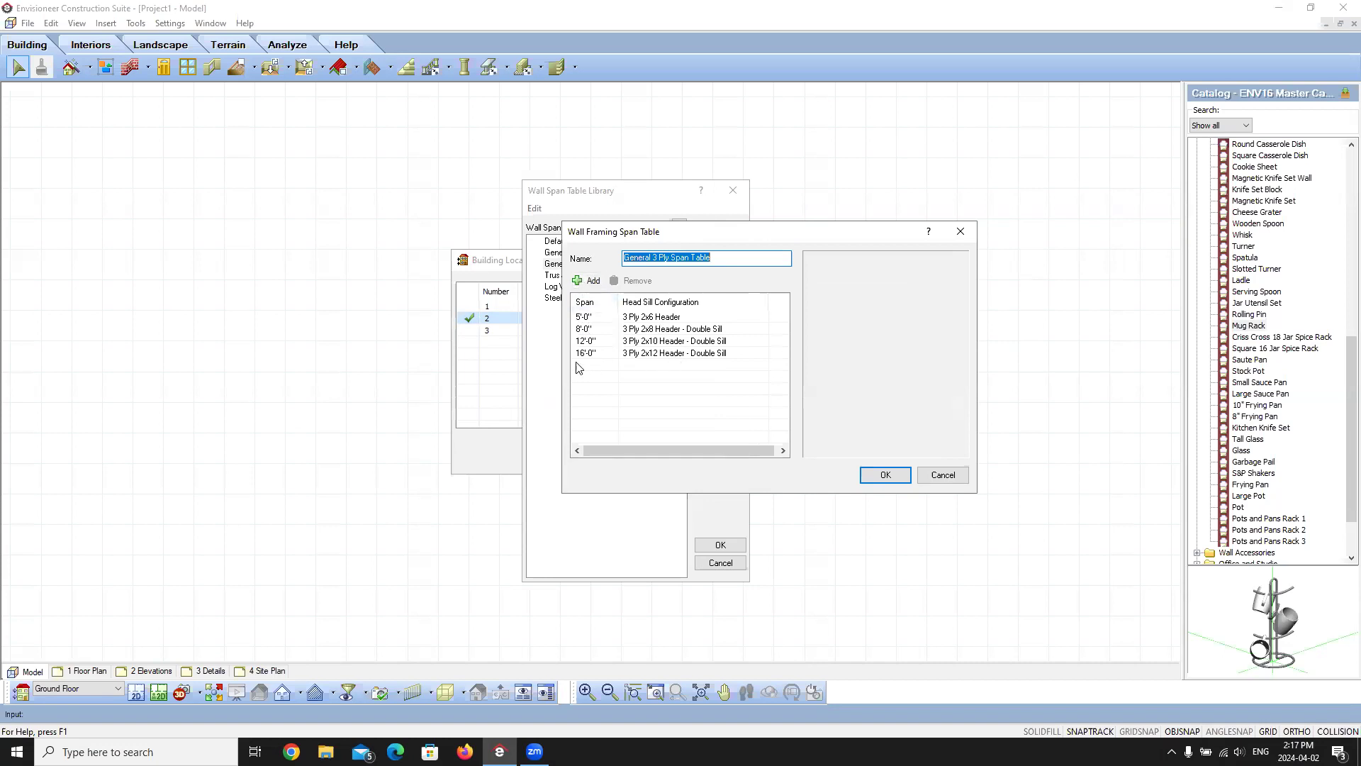
click(592, 318)
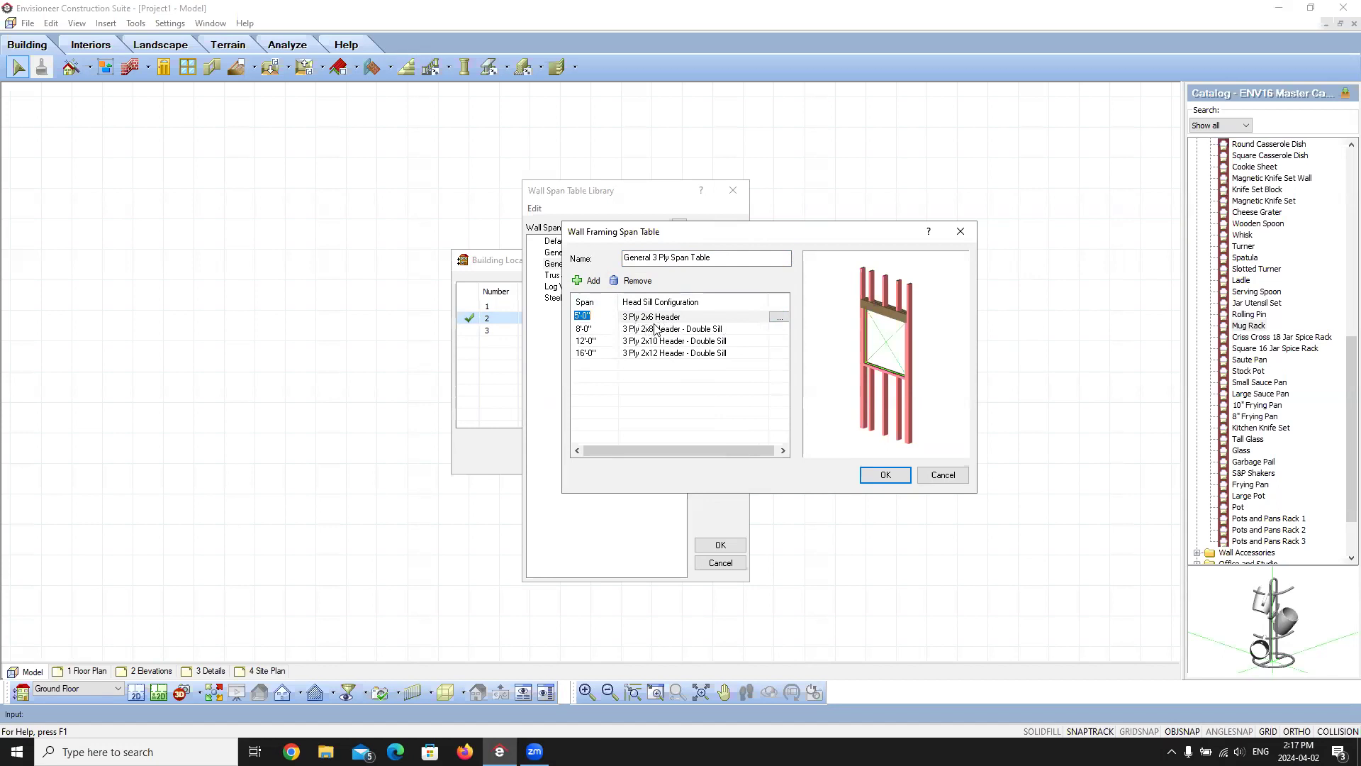
click(779, 319)
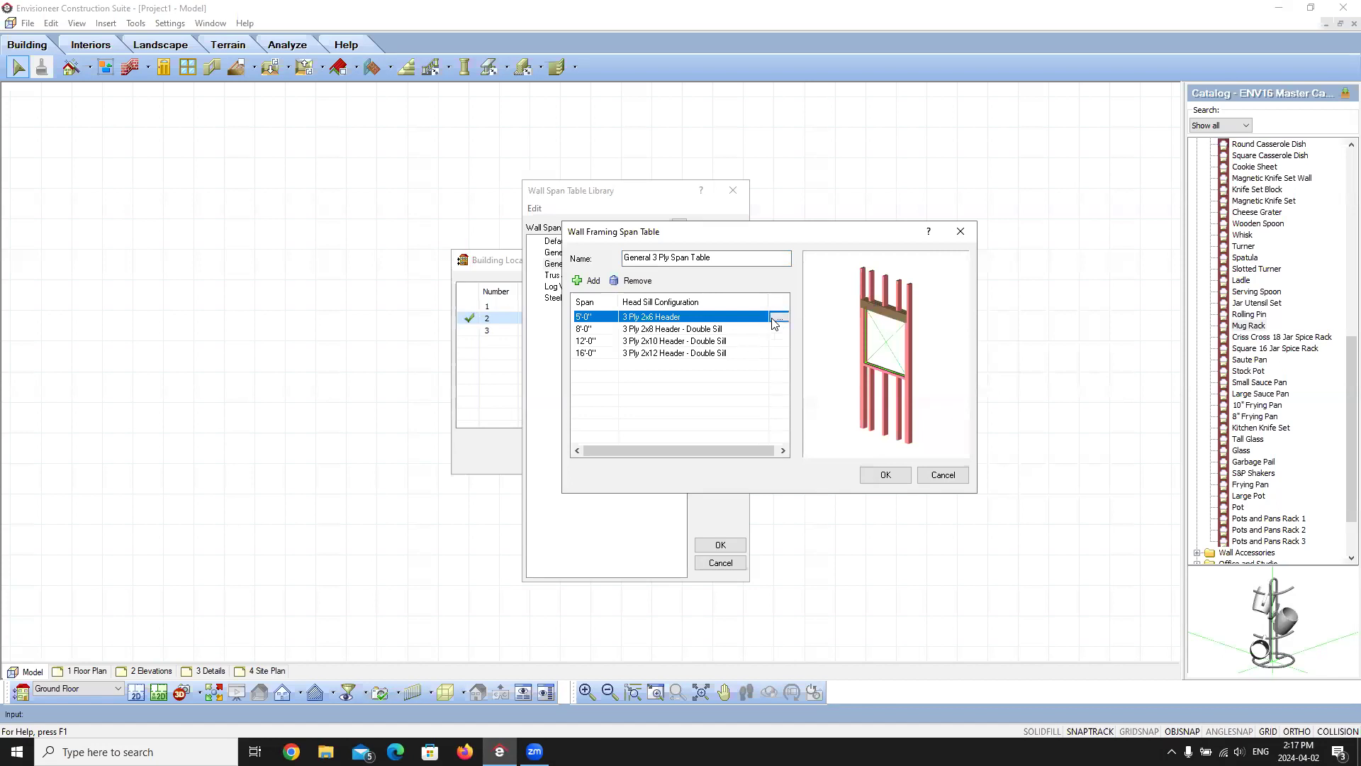
click(779, 320)
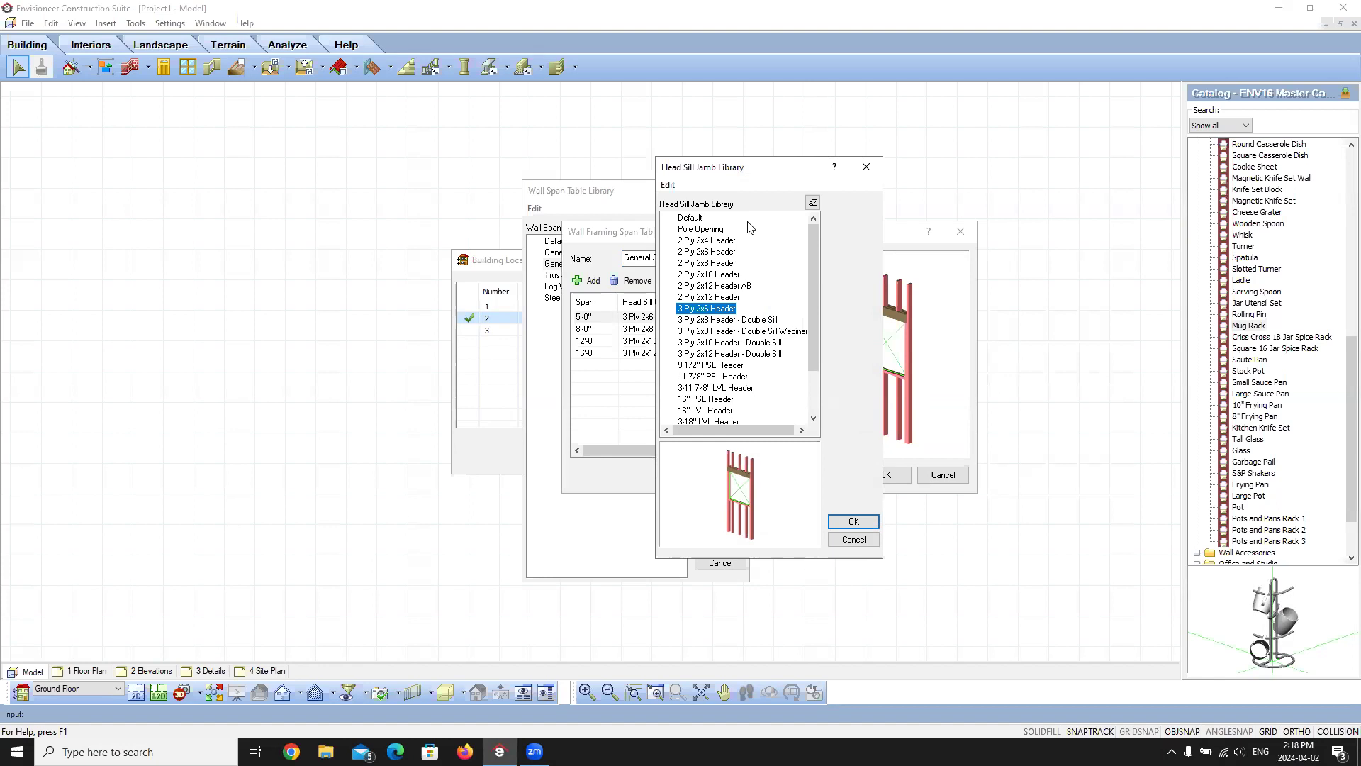
double_click(705, 312)
right_click(925, 363)
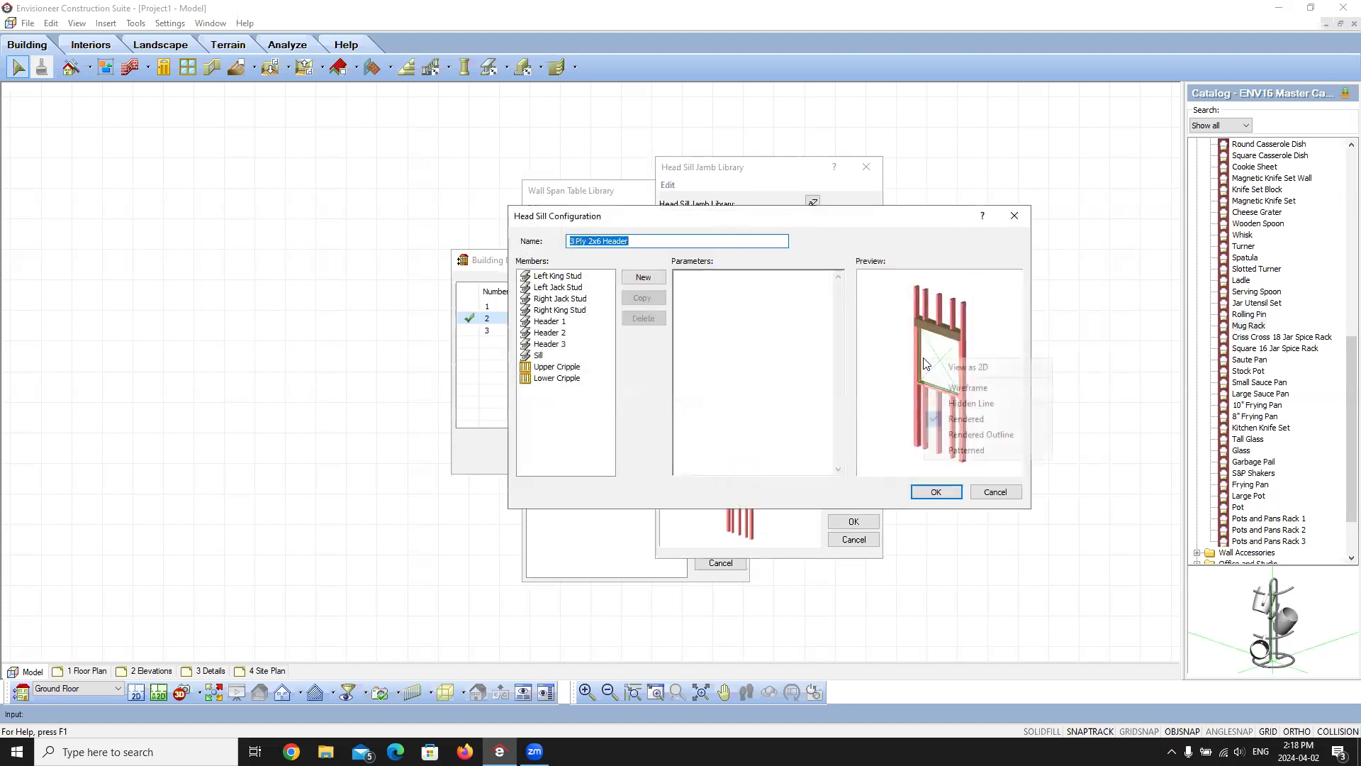
click(979, 434)
mouse_move(944, 359)
mouse_down()
mouse_move(942, 381)
mouse_move(950, 367)
mouse_up()
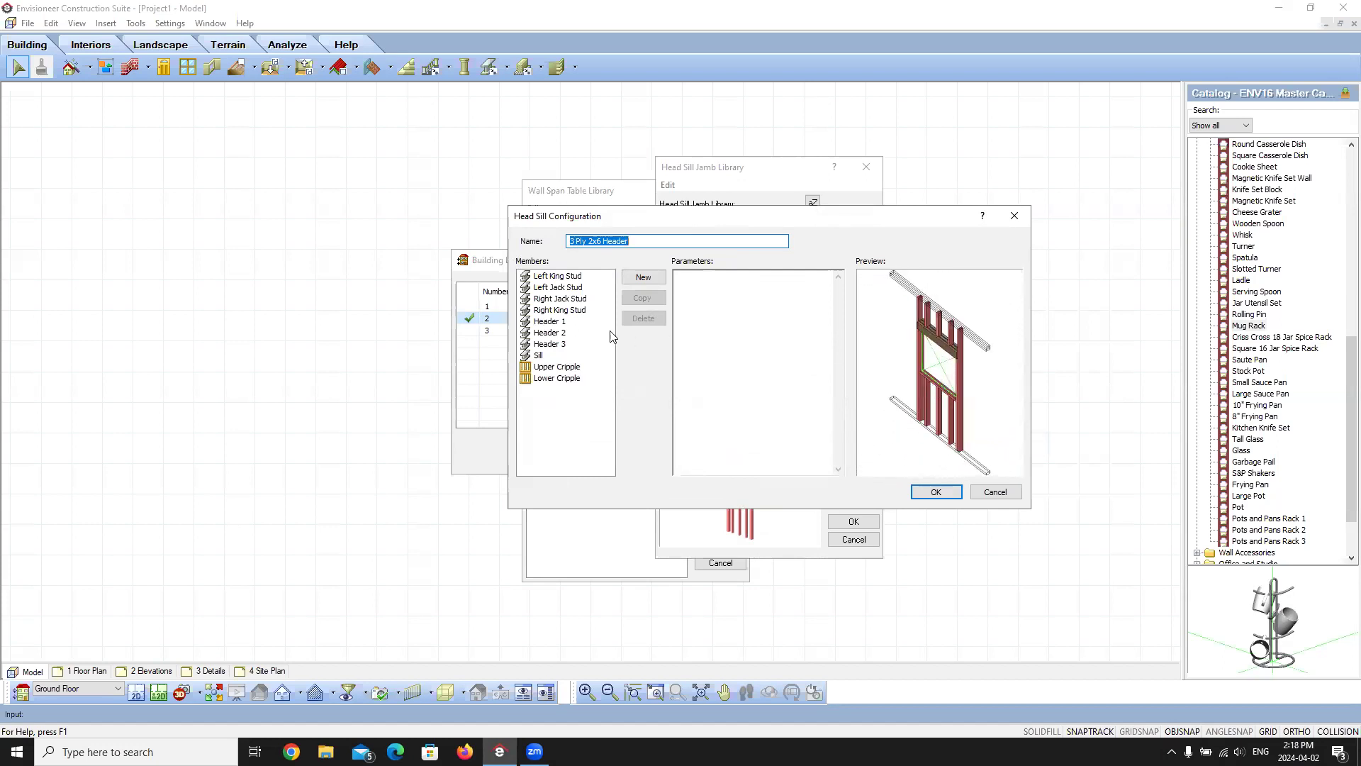
Examine the header, jack stud, king stud, sill and cripple members of the 3 Ply 2x6 Header configuration.
click(560, 332)
click(566, 348)
mouse_move(931, 388)
mouse_down()
mouse_move(945, 361)
mouse_move(930, 362)
mouse_up()
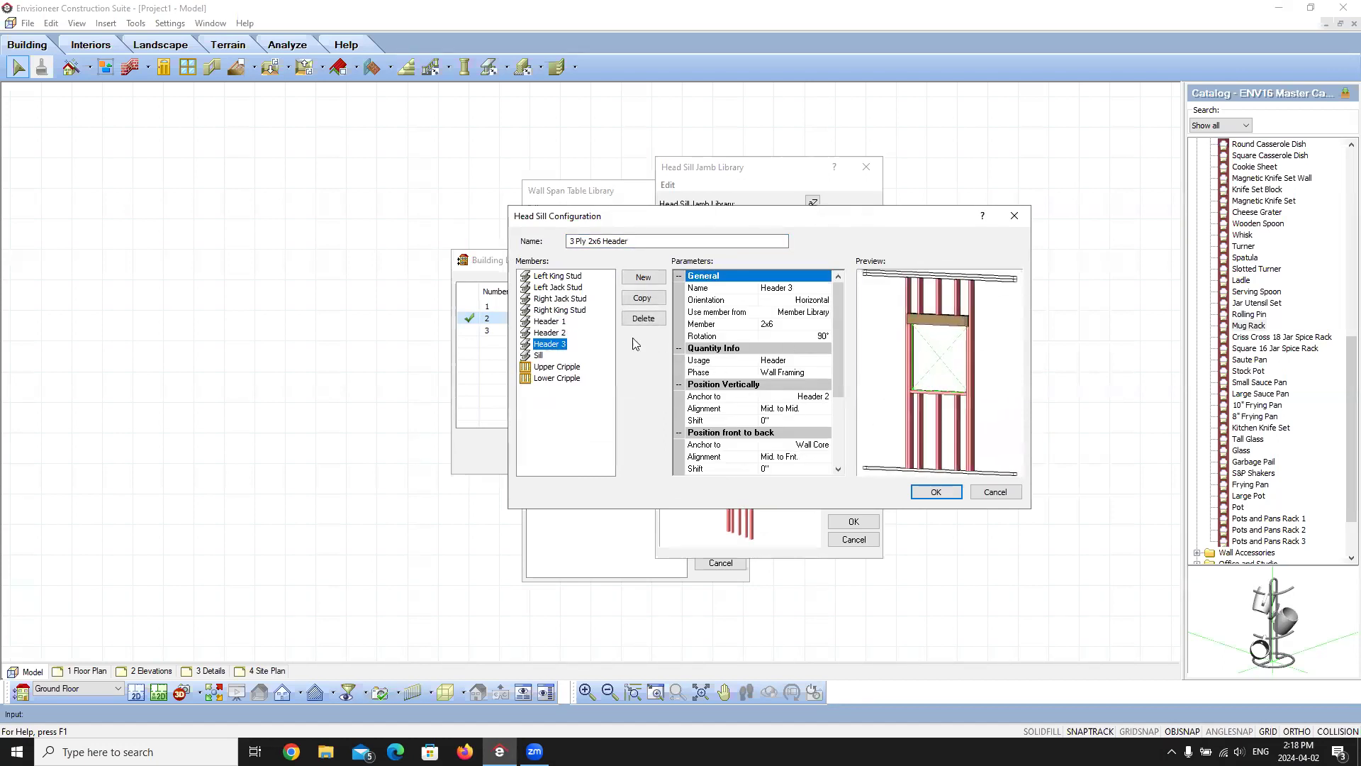
click(559, 288)
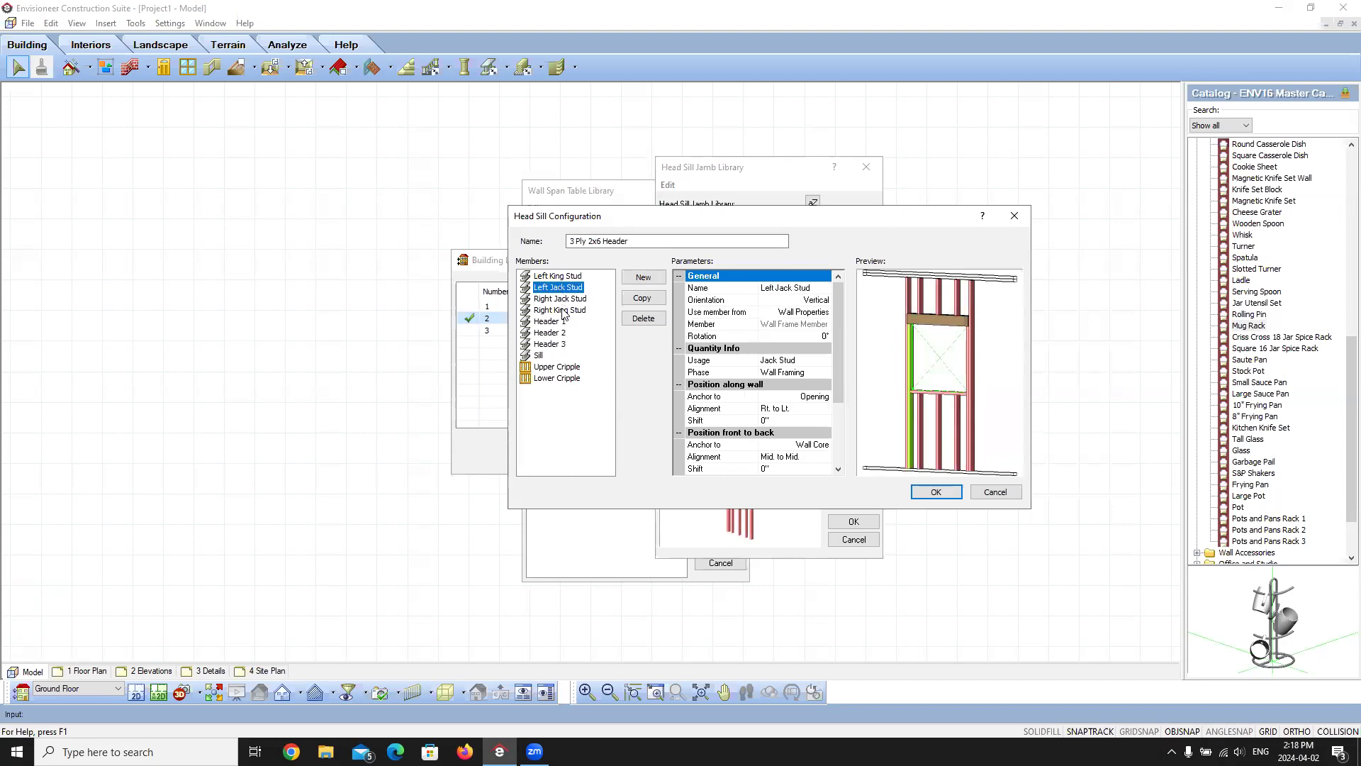
click(566, 299)
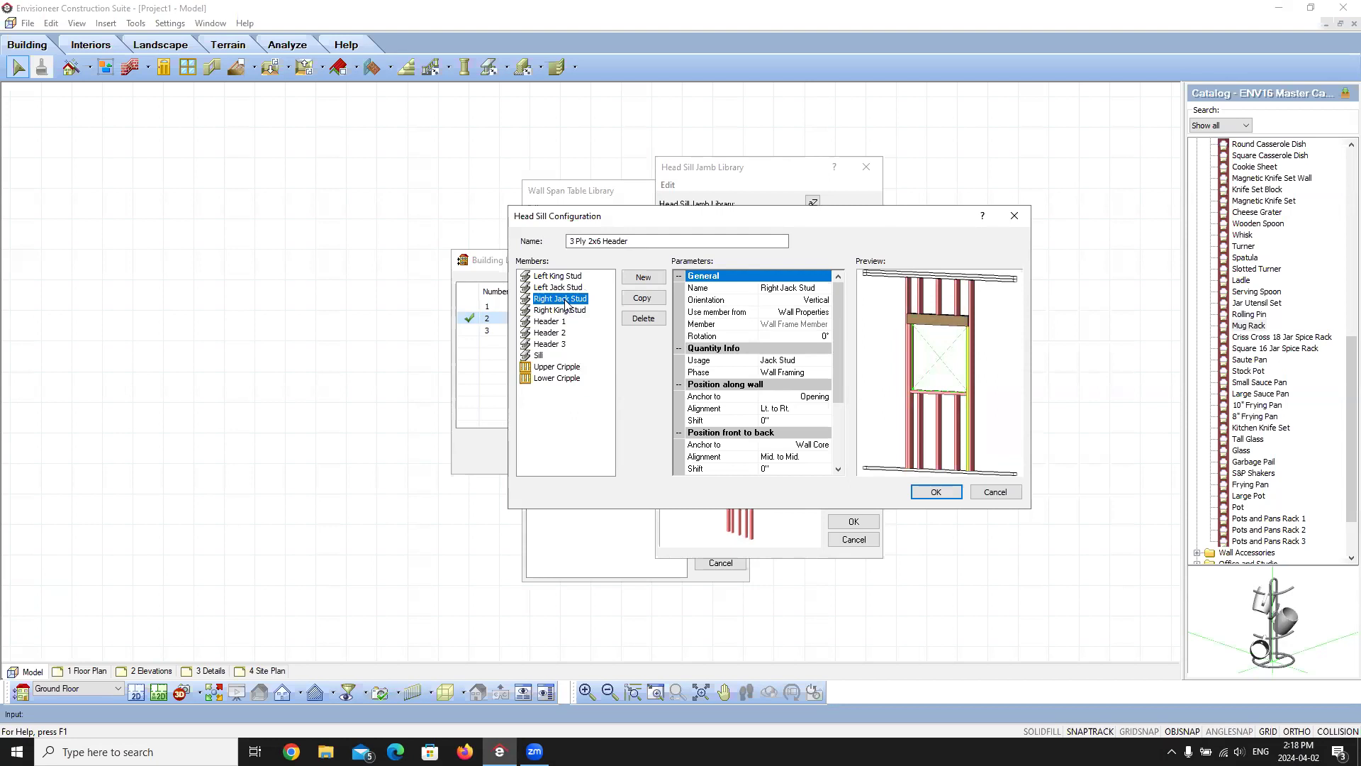
click(571, 277)
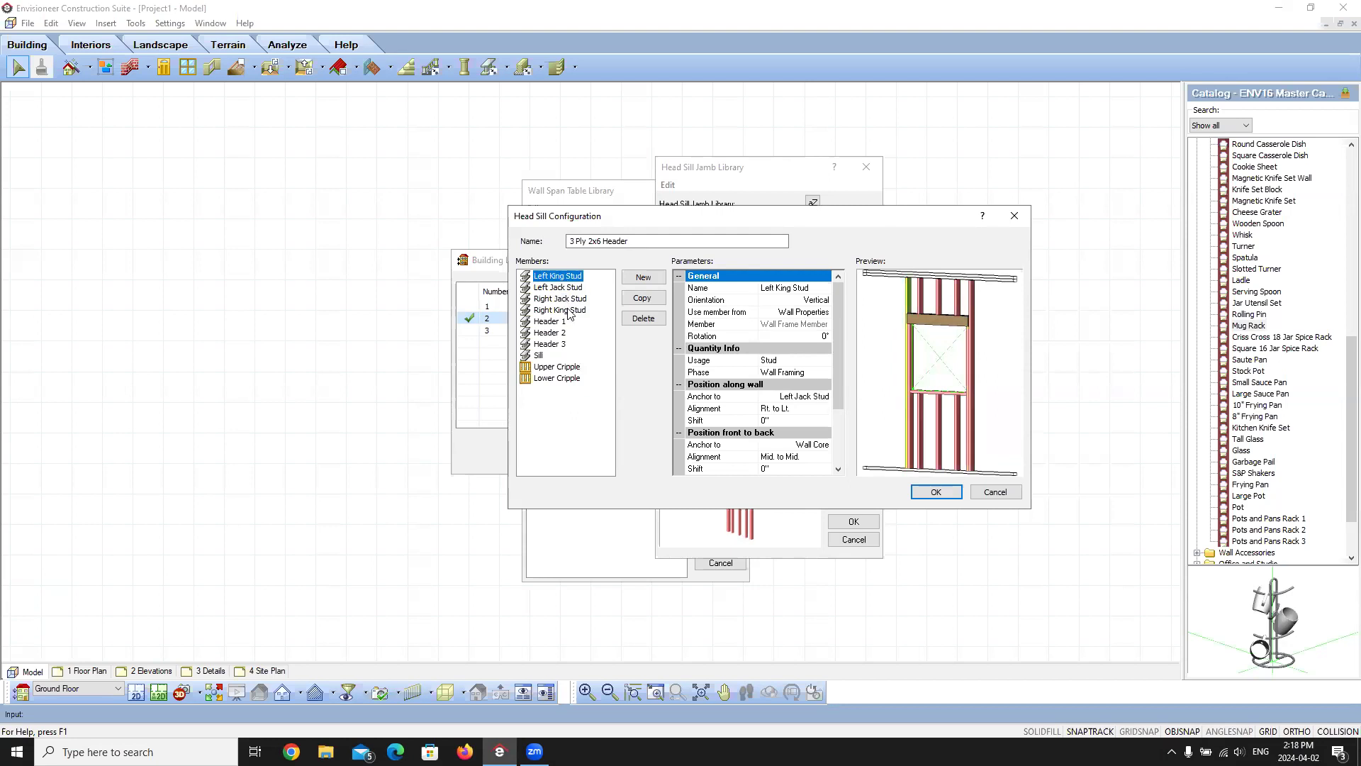
click(569, 312)
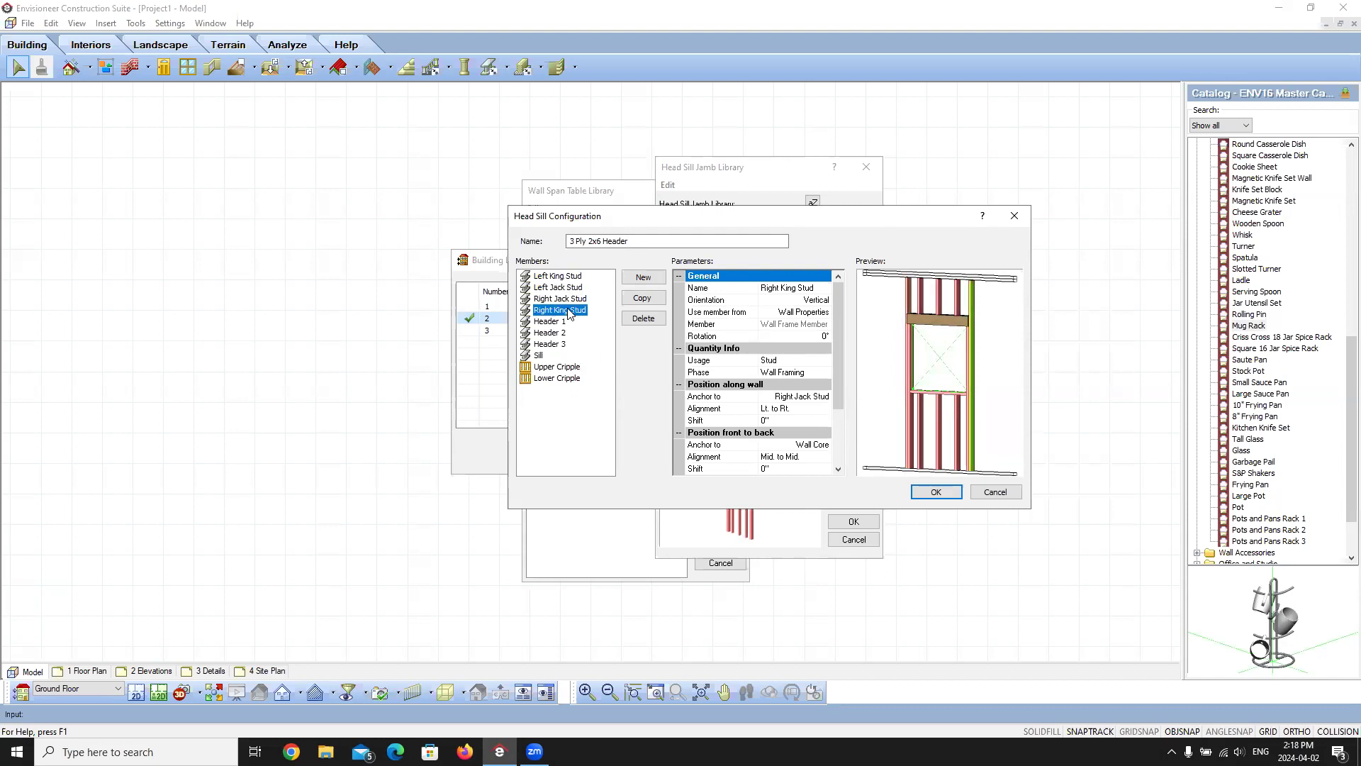
click(538, 356)
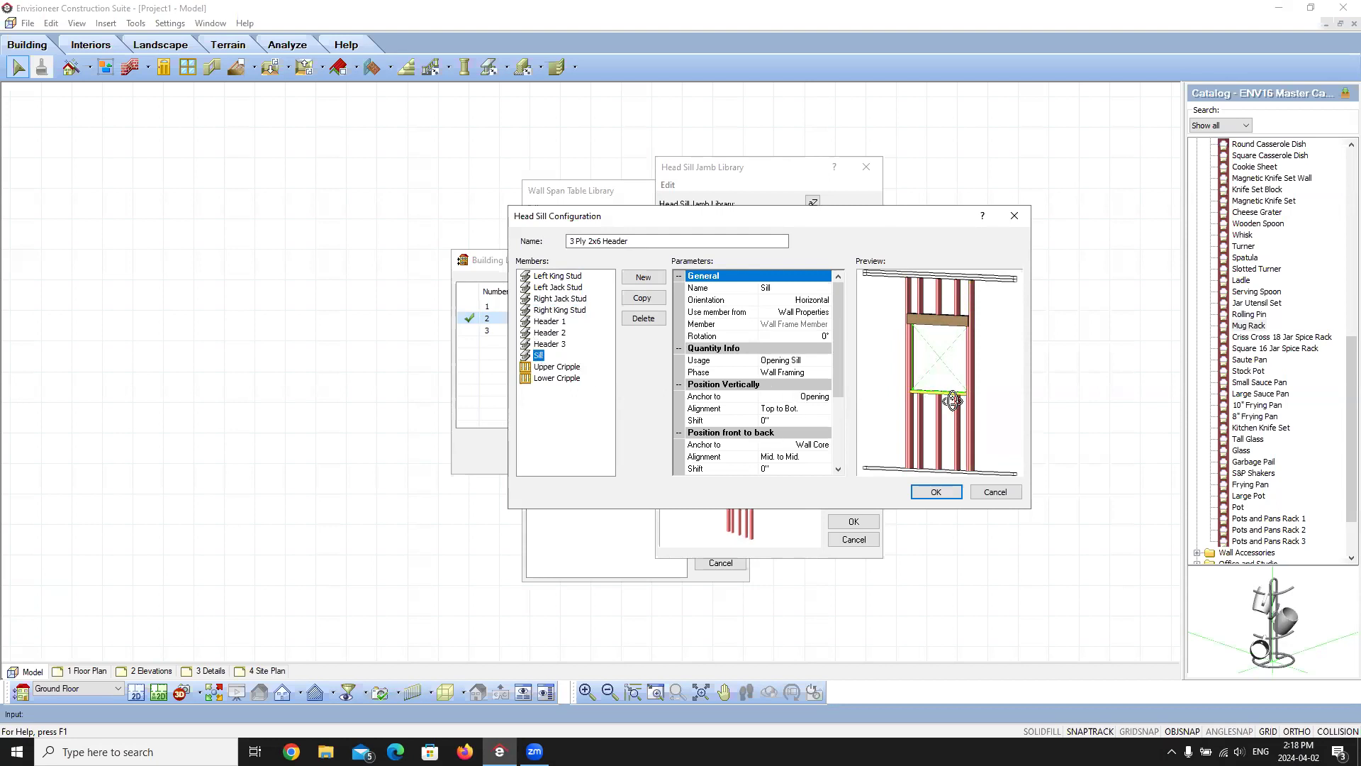
click(560, 367)
click(560, 379)
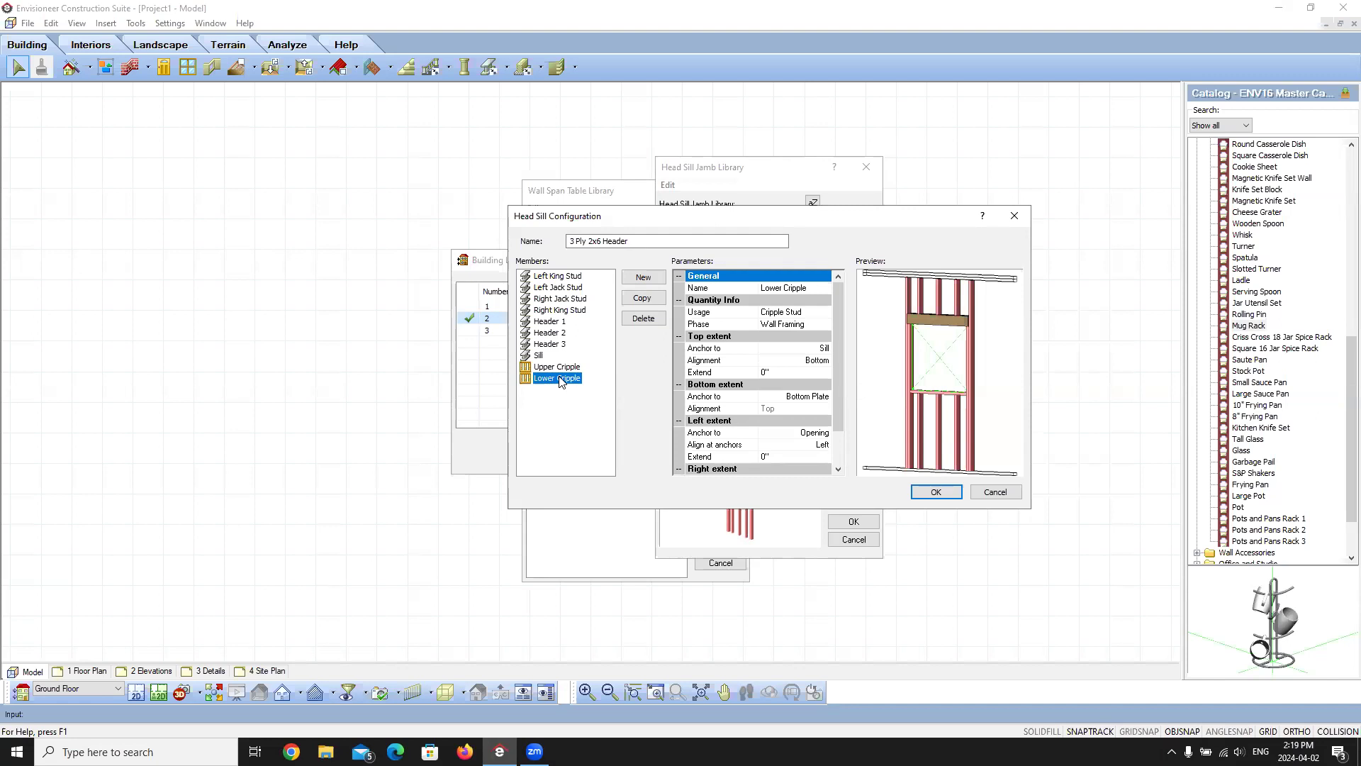
Compare the member source parameters of the Left King Stud and Header 1.
click(562, 277)
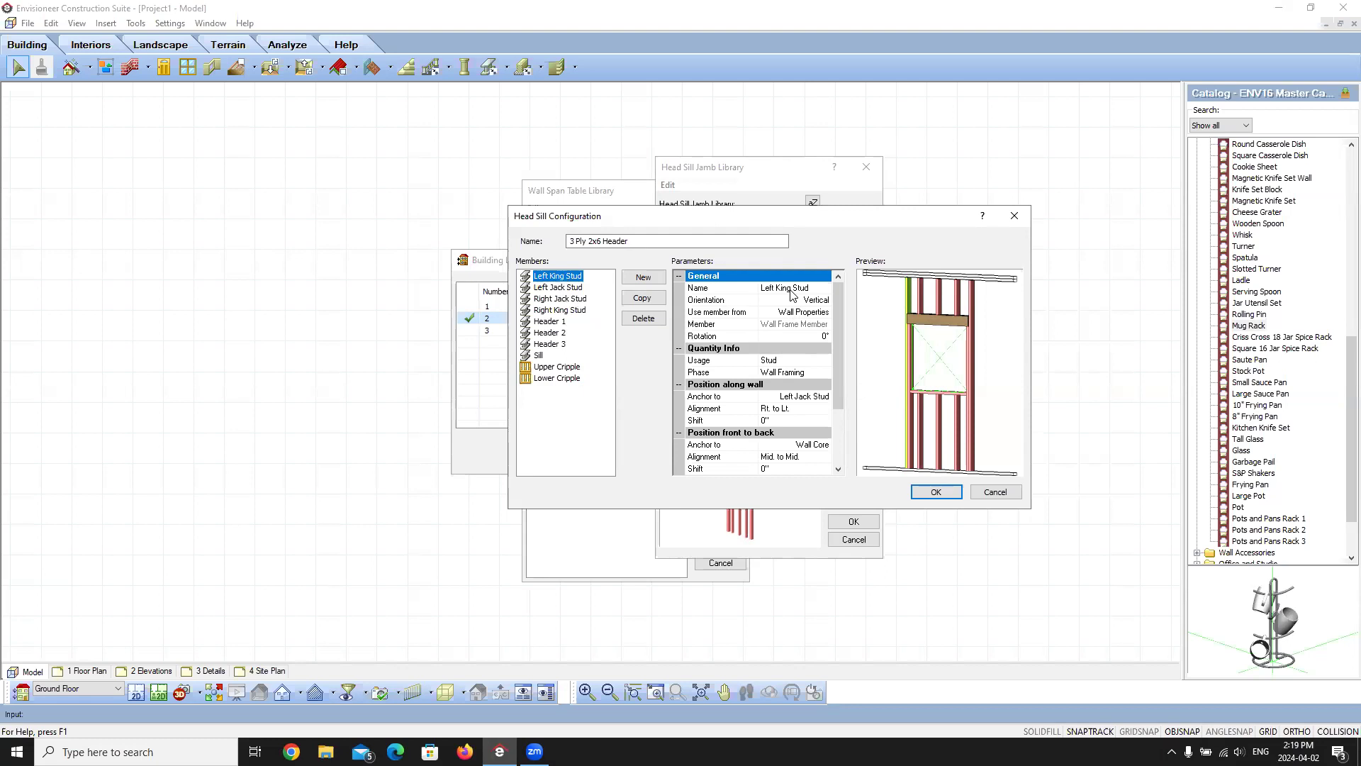
mouse_move(960, 316)
mouse_down()
mouse_move(942, 313)
mouse_move(957, 323)
mouse_up()
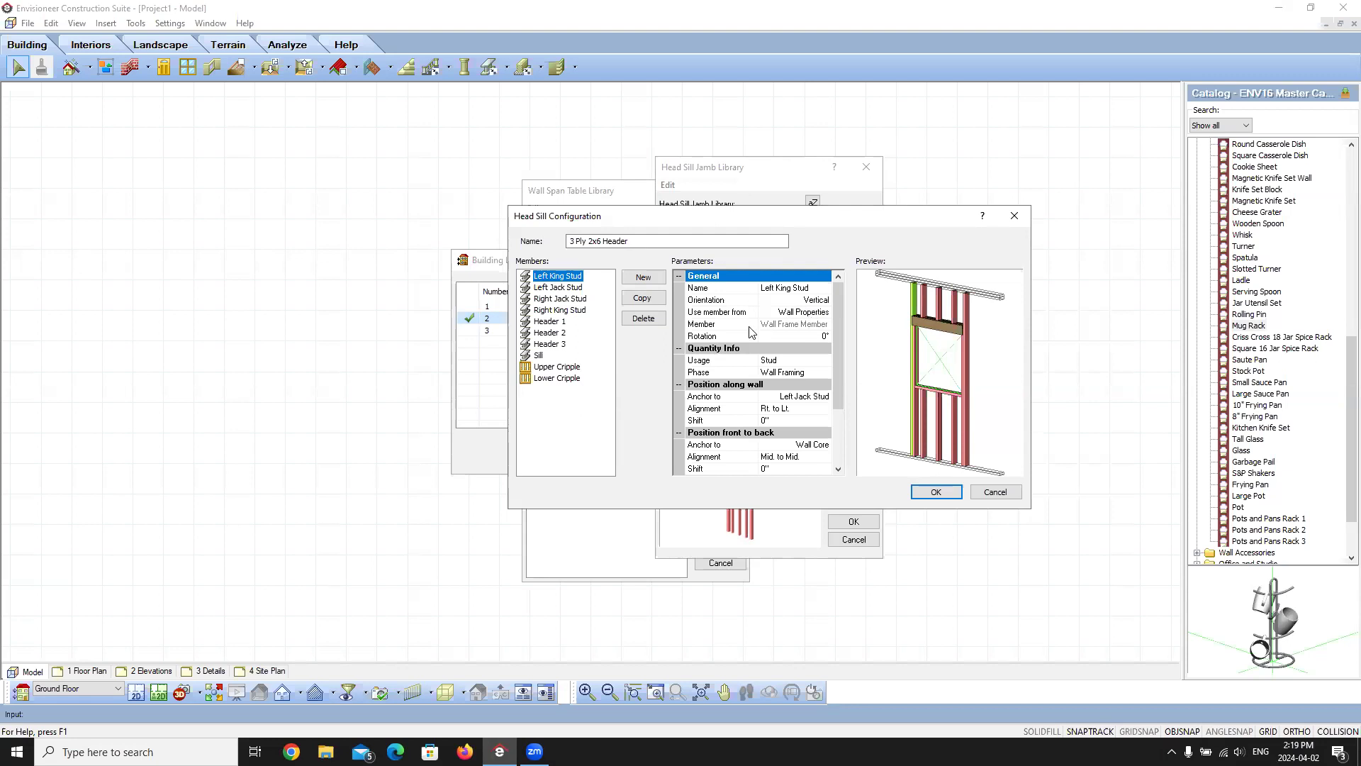
click(550, 323)
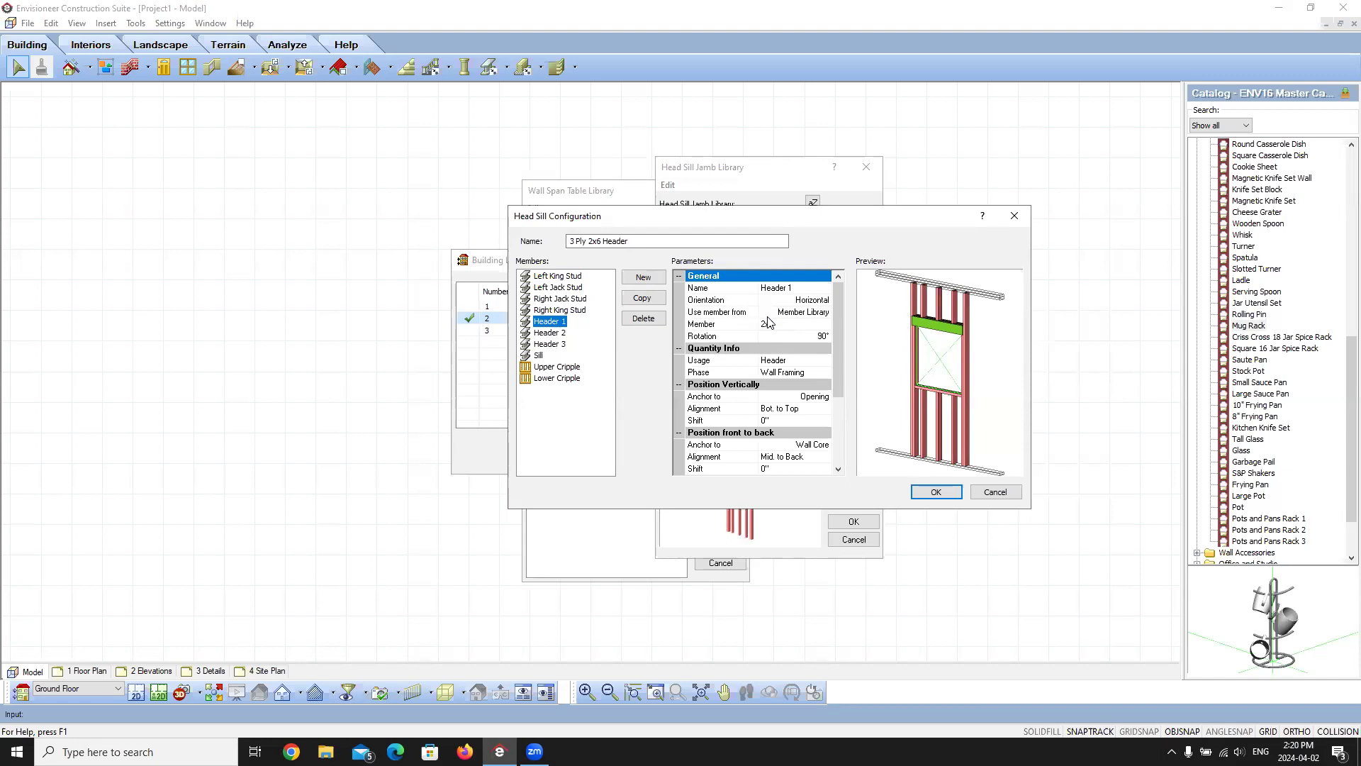
Cancel out of the header configuration and span table details, and accept General 3 Ply Span Table as the load bearing span table.
click(1011, 494)
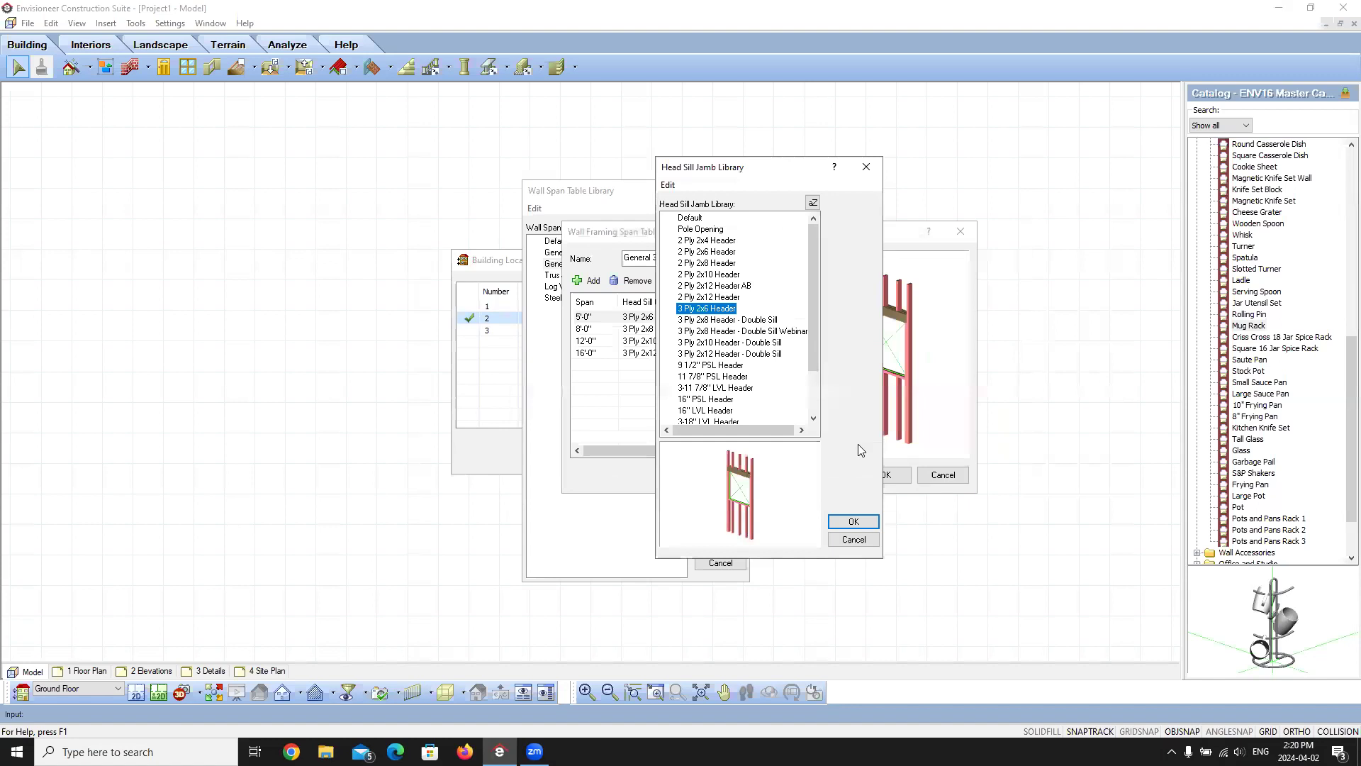
click(852, 540)
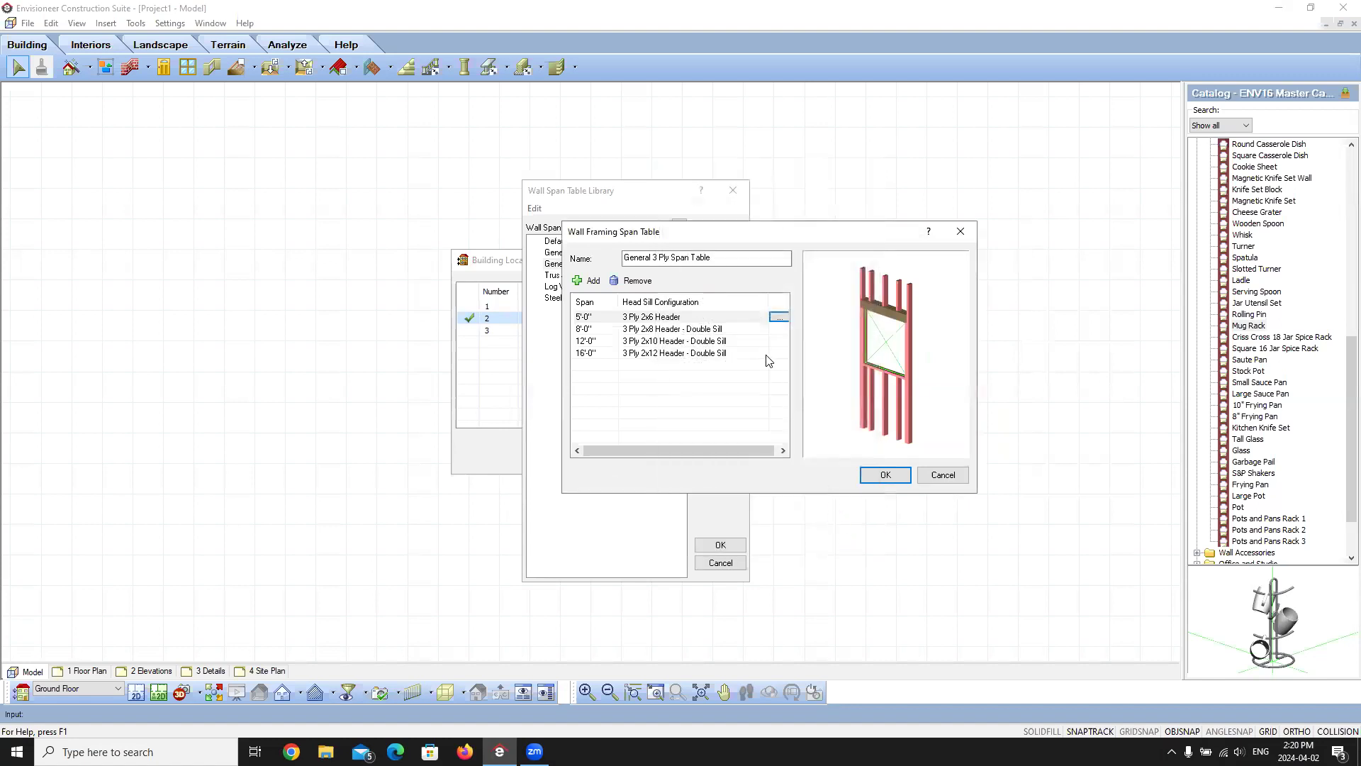
click(943, 475)
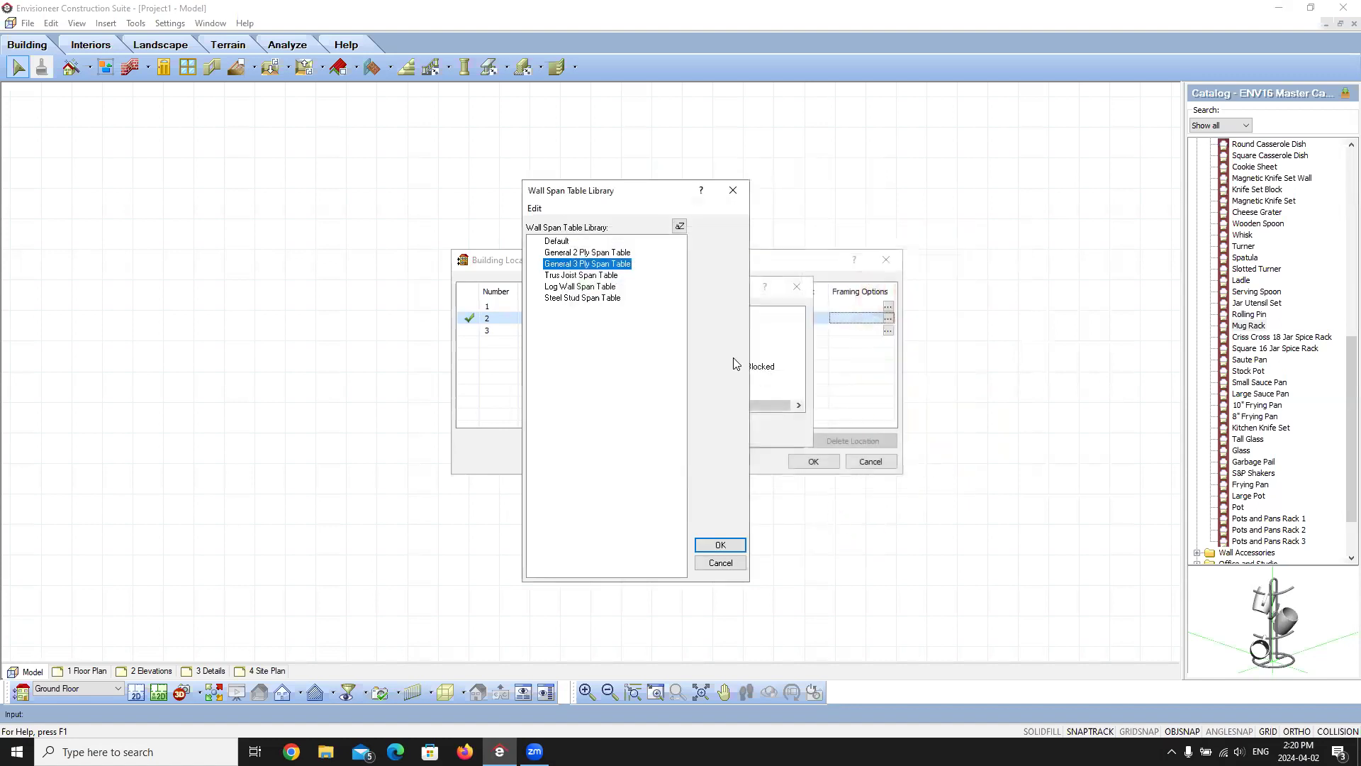
click(720, 544)
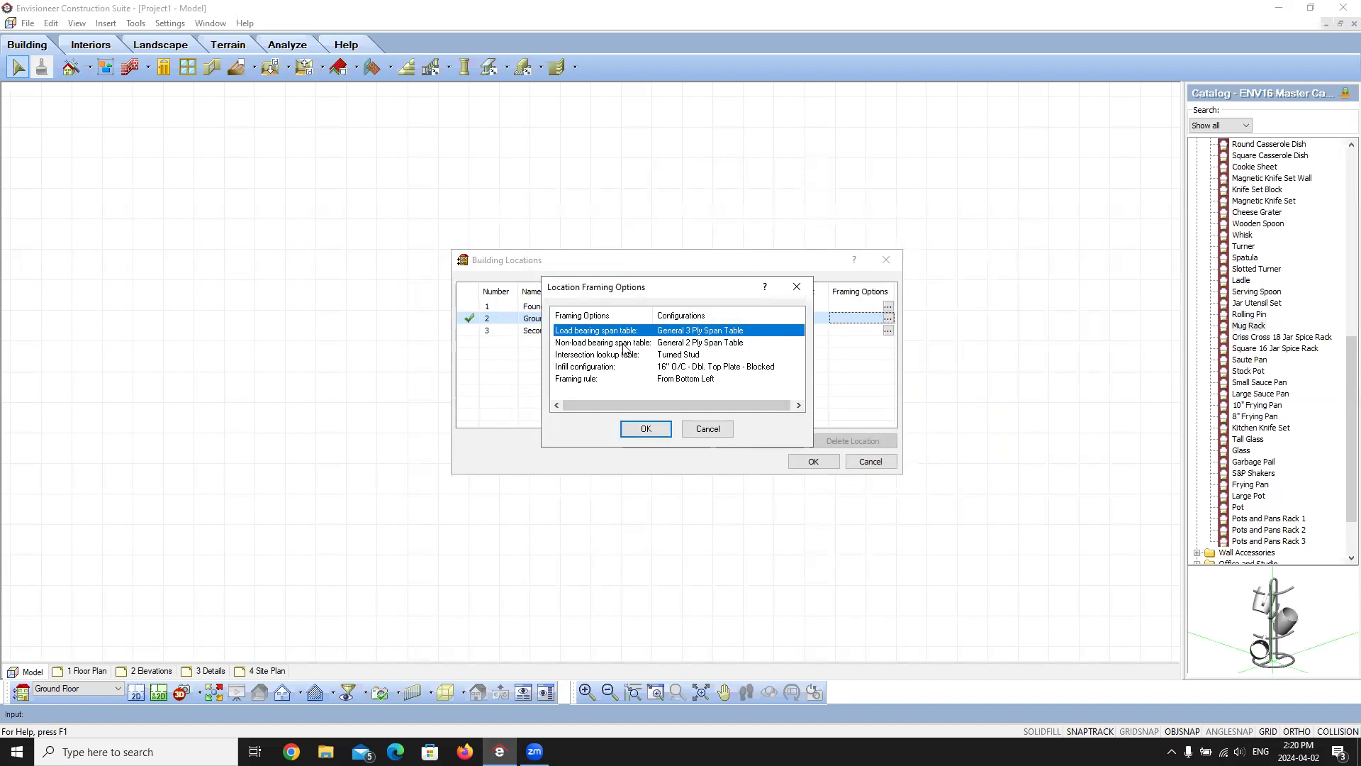
View the wall span tables available for the non-load bearing option and cancel the selection.
click(728, 344)
click(798, 343)
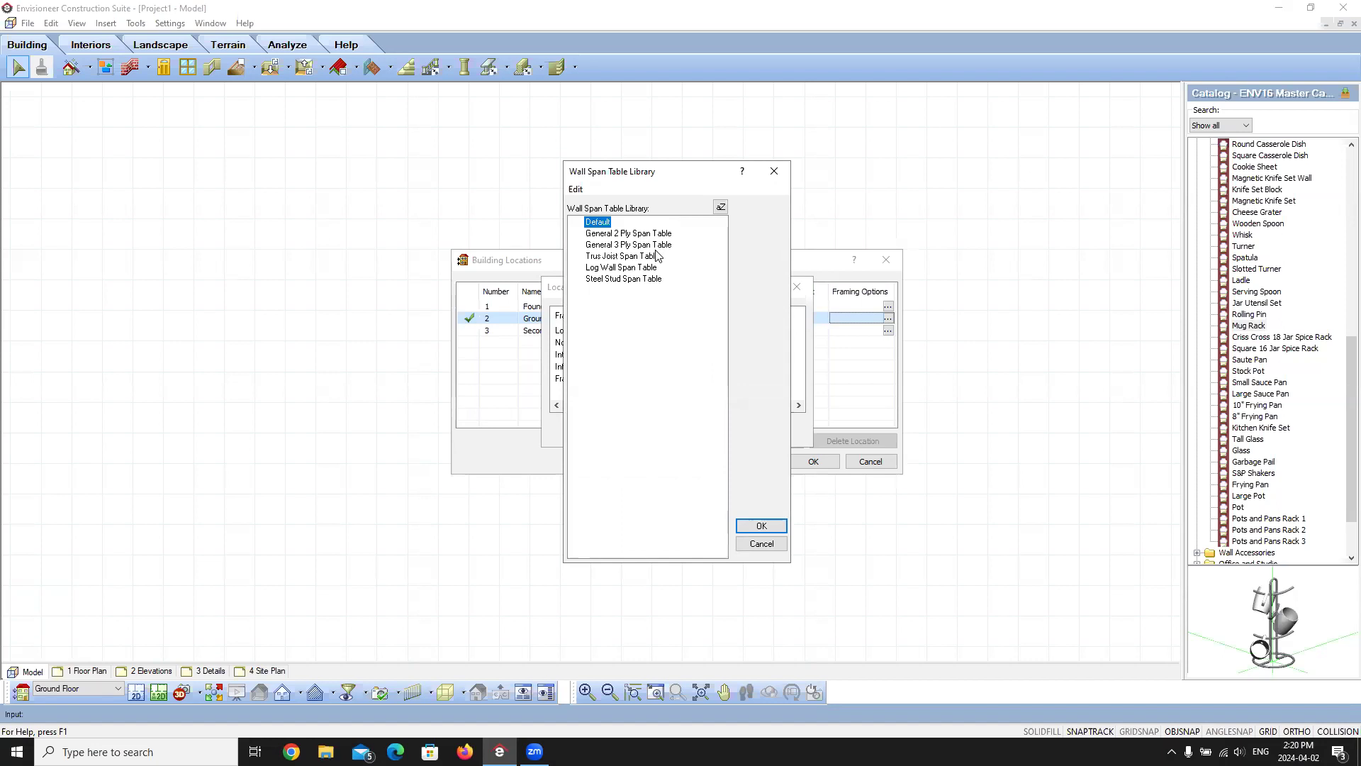
click(763, 543)
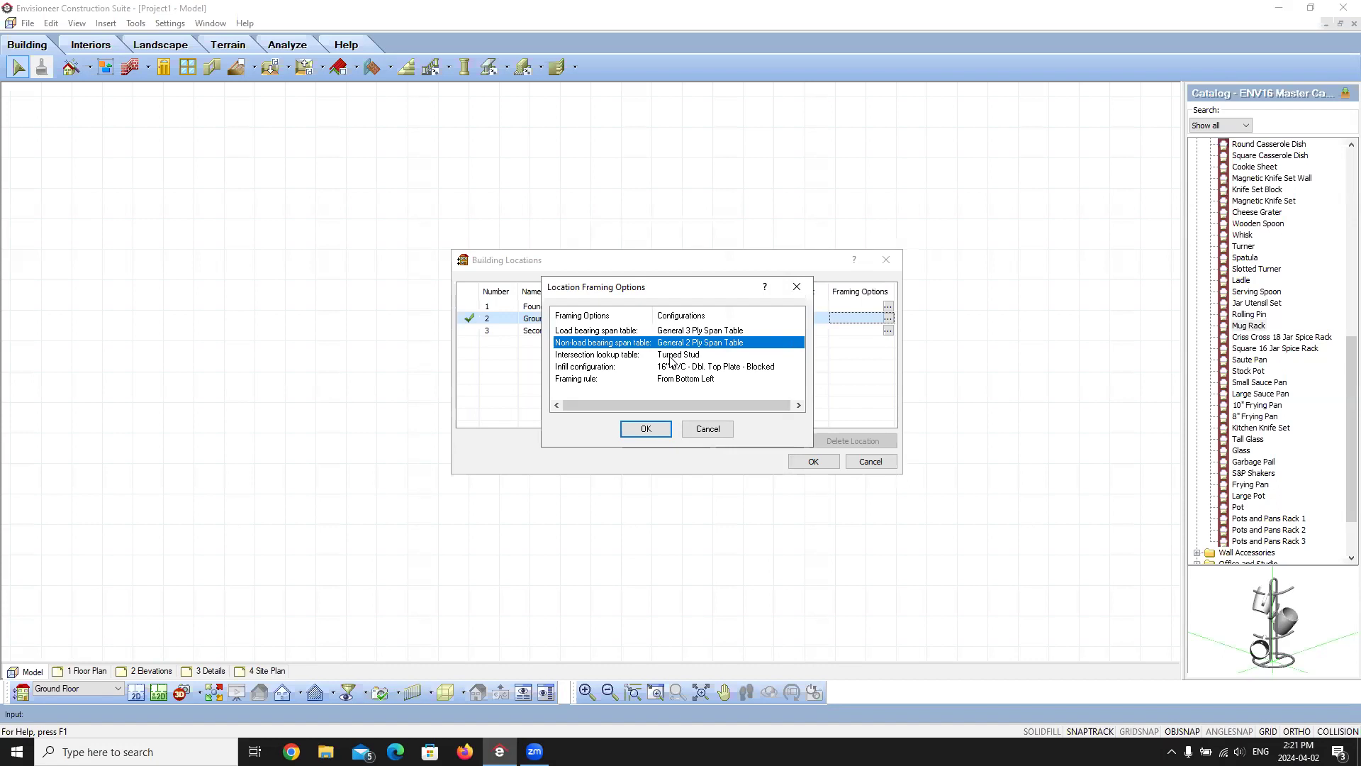
Preview the 16" O/C - 2x4 PT Bot and 16" O/C - 2x4 PT Bot - Blocked wall infills, and cancel the selection.
click(706, 368)
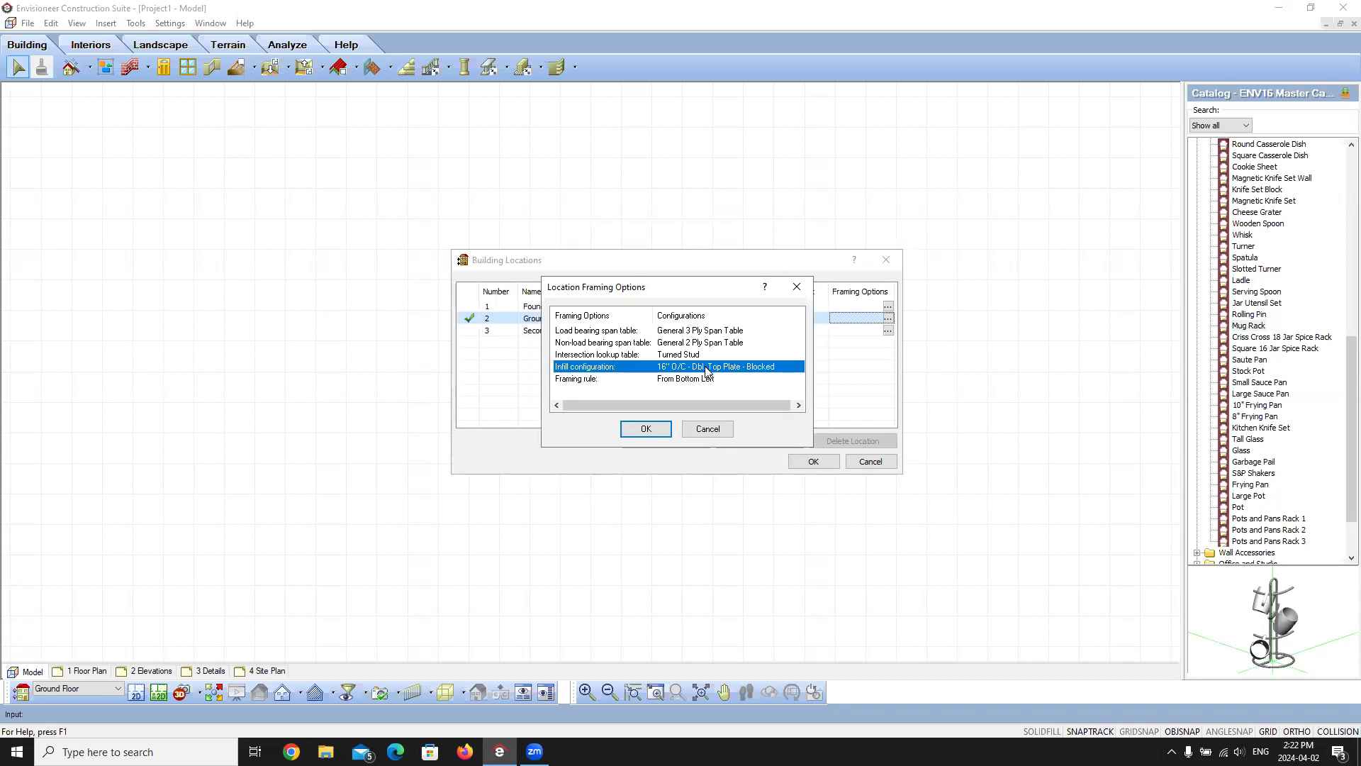
double_click(738, 366)
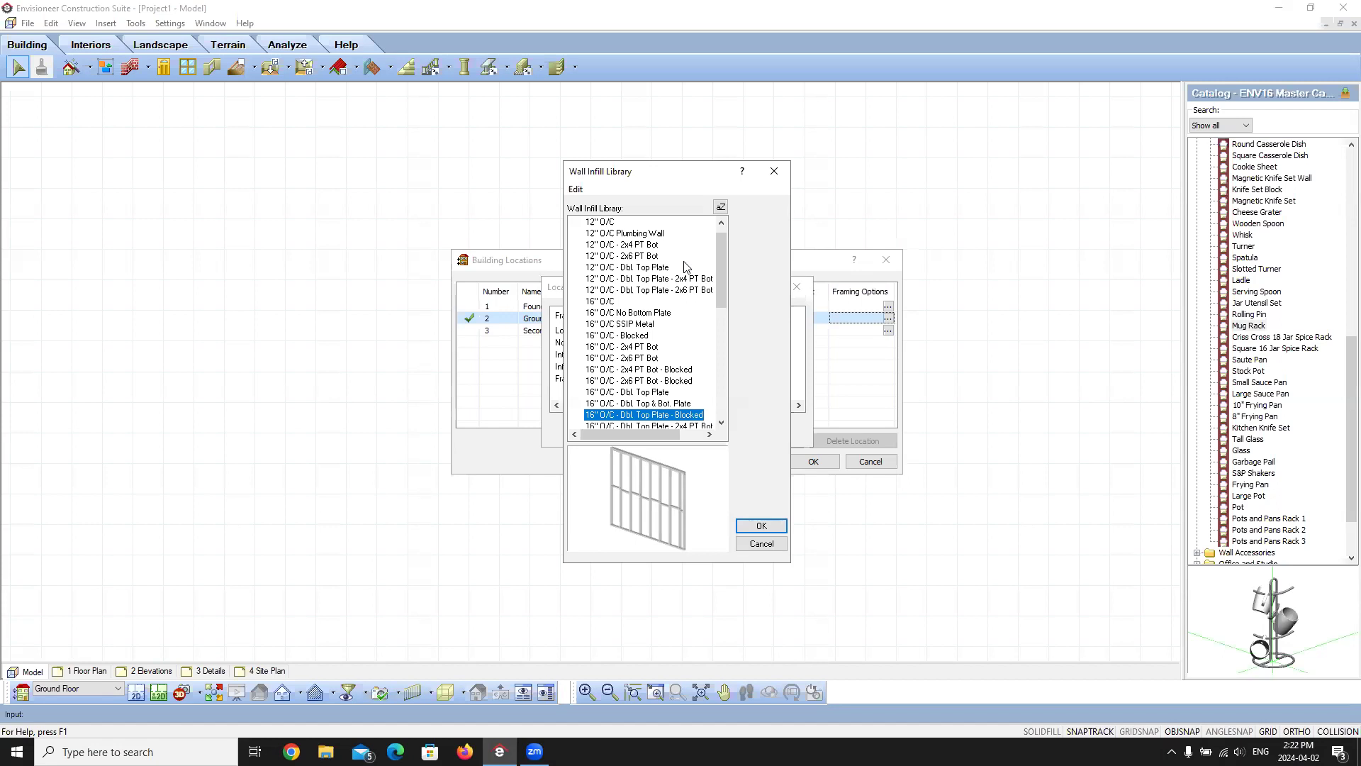
drag(723, 261, 722, 284)
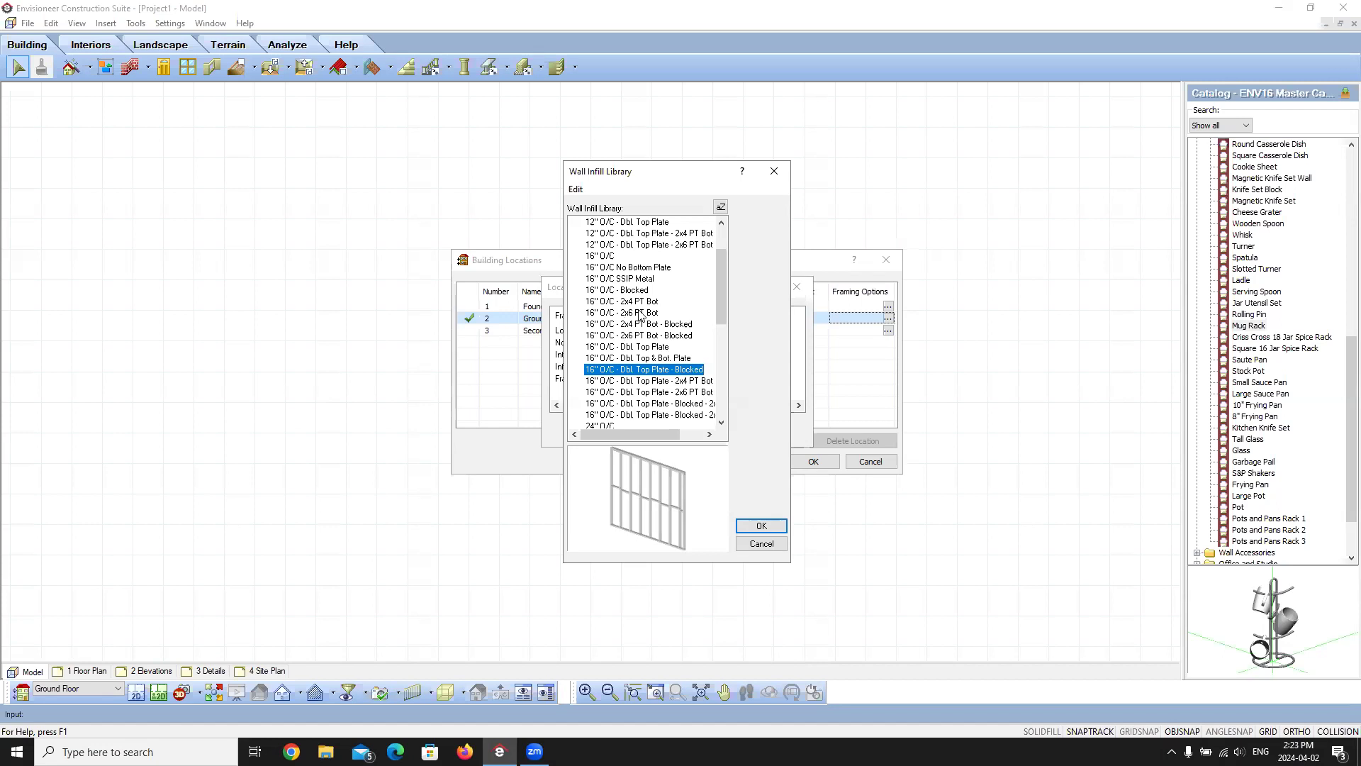
click(641, 303)
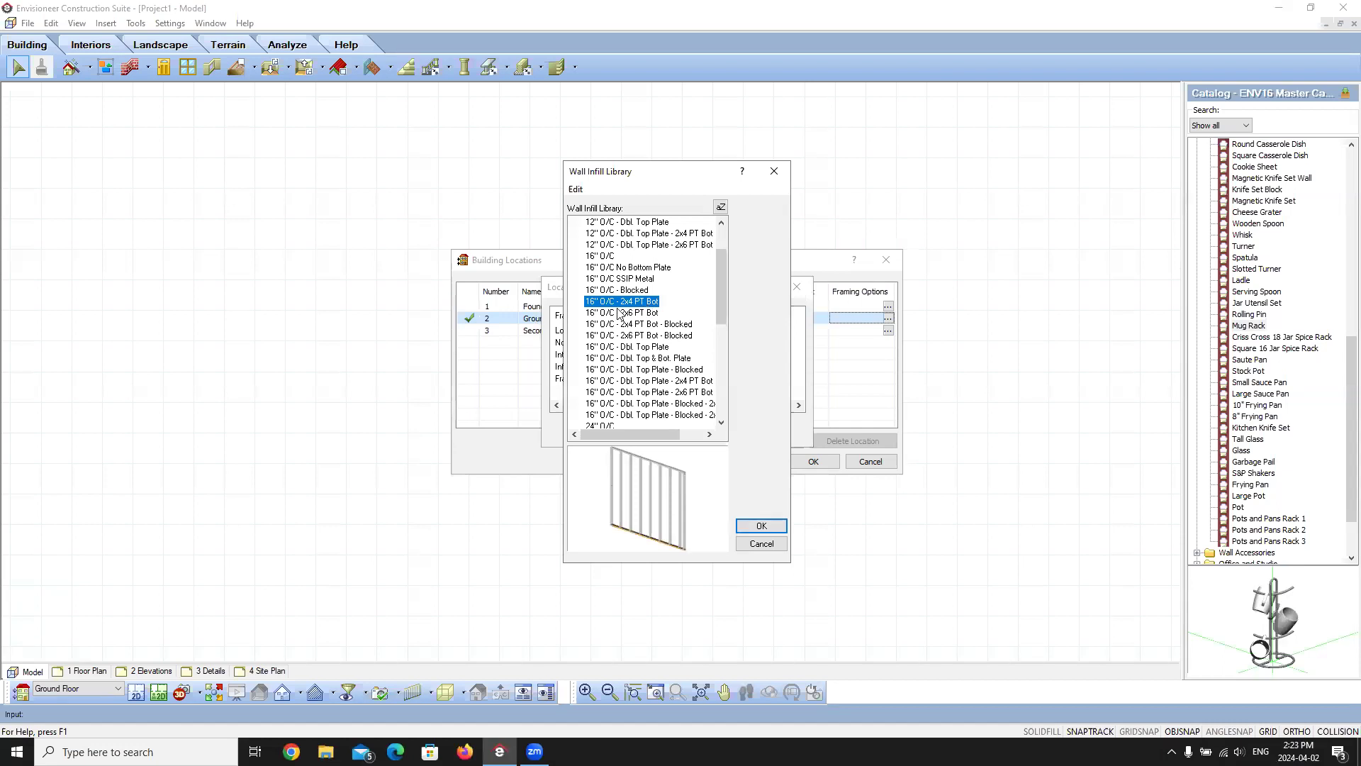
click(631, 326)
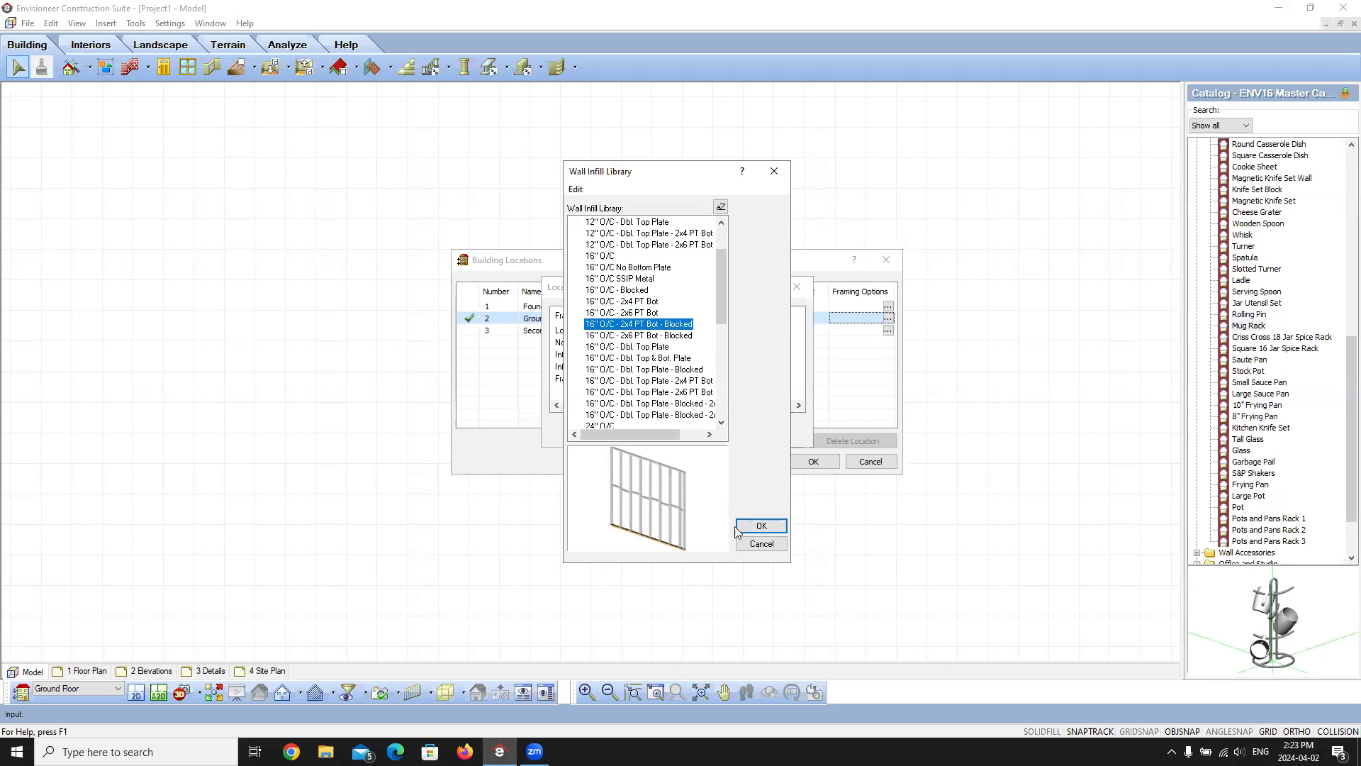
click(758, 544)
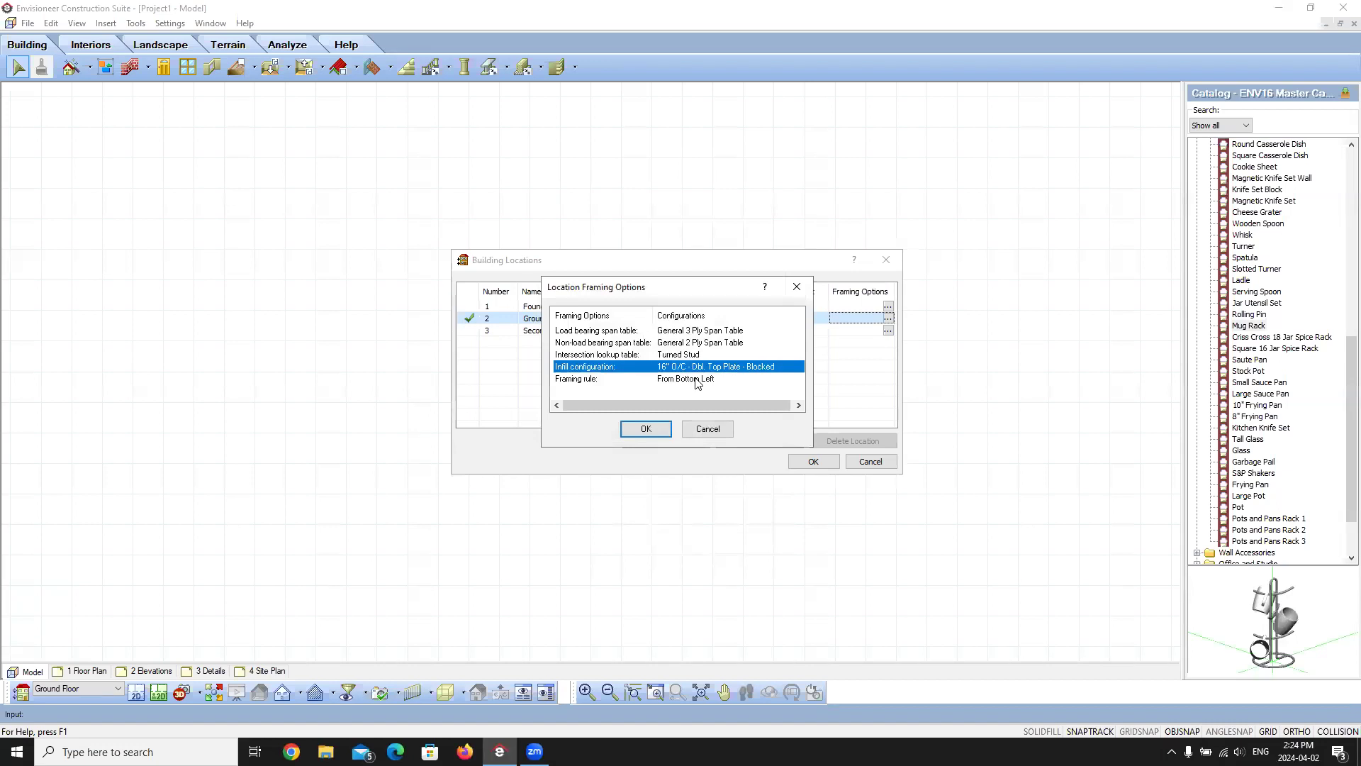
Set the Ground Floor's framing rule to From Bottom Left and accept the framing options and building locations.
click(748, 381)
click(799, 383)
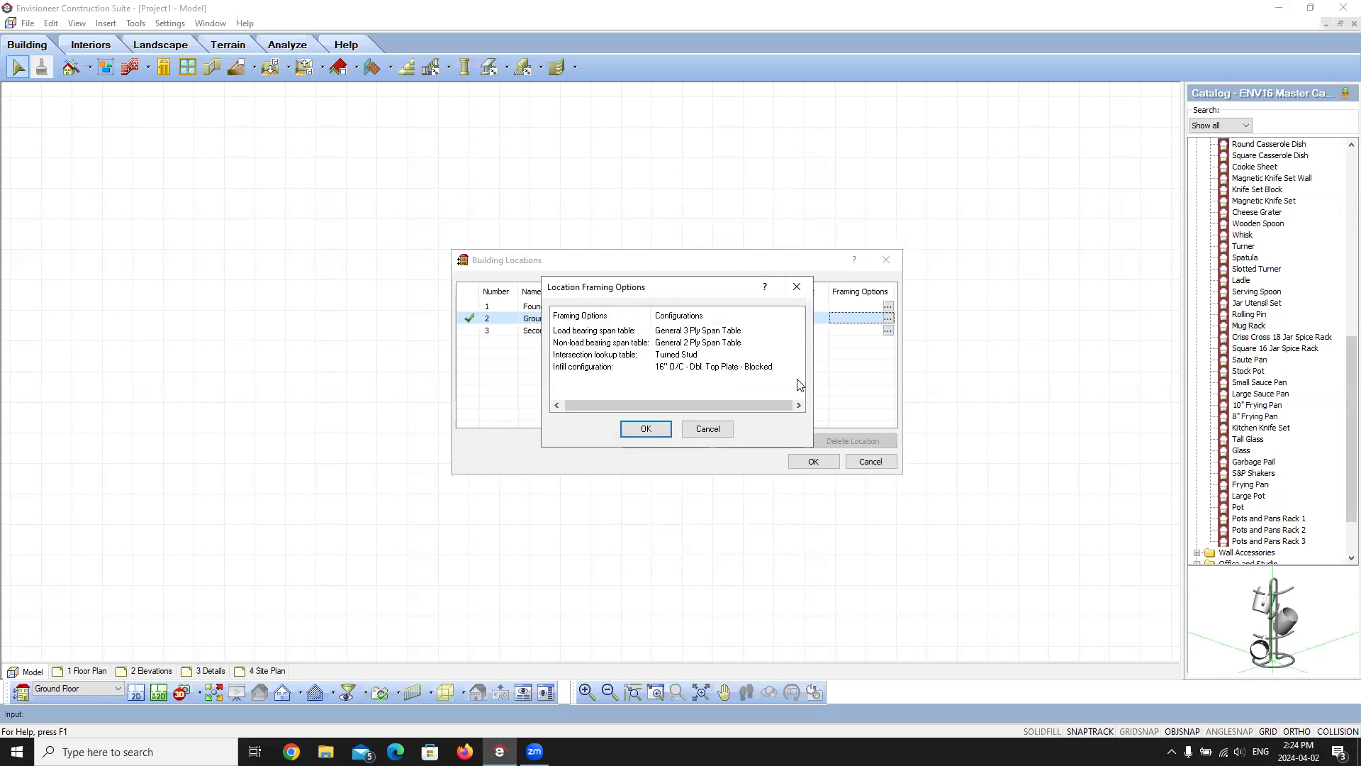
click(798, 381)
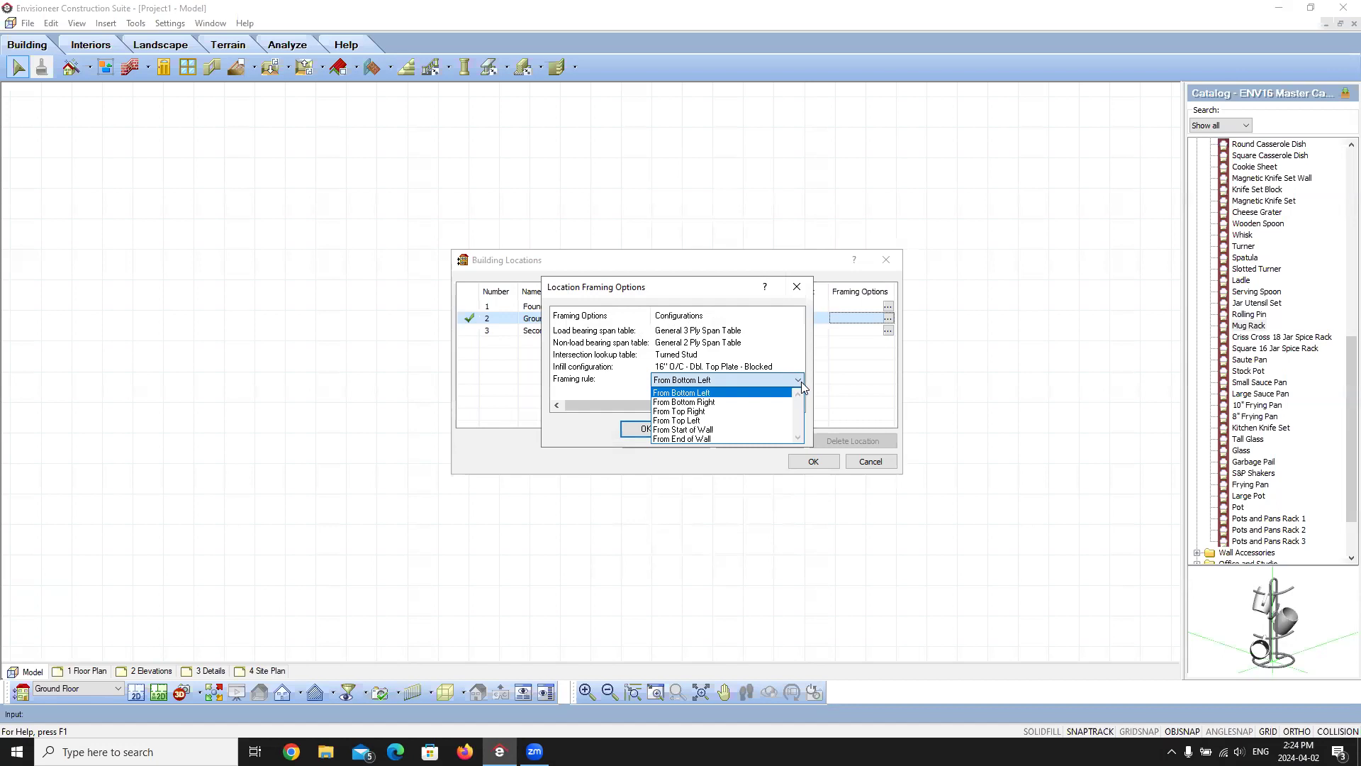
click(683, 395)
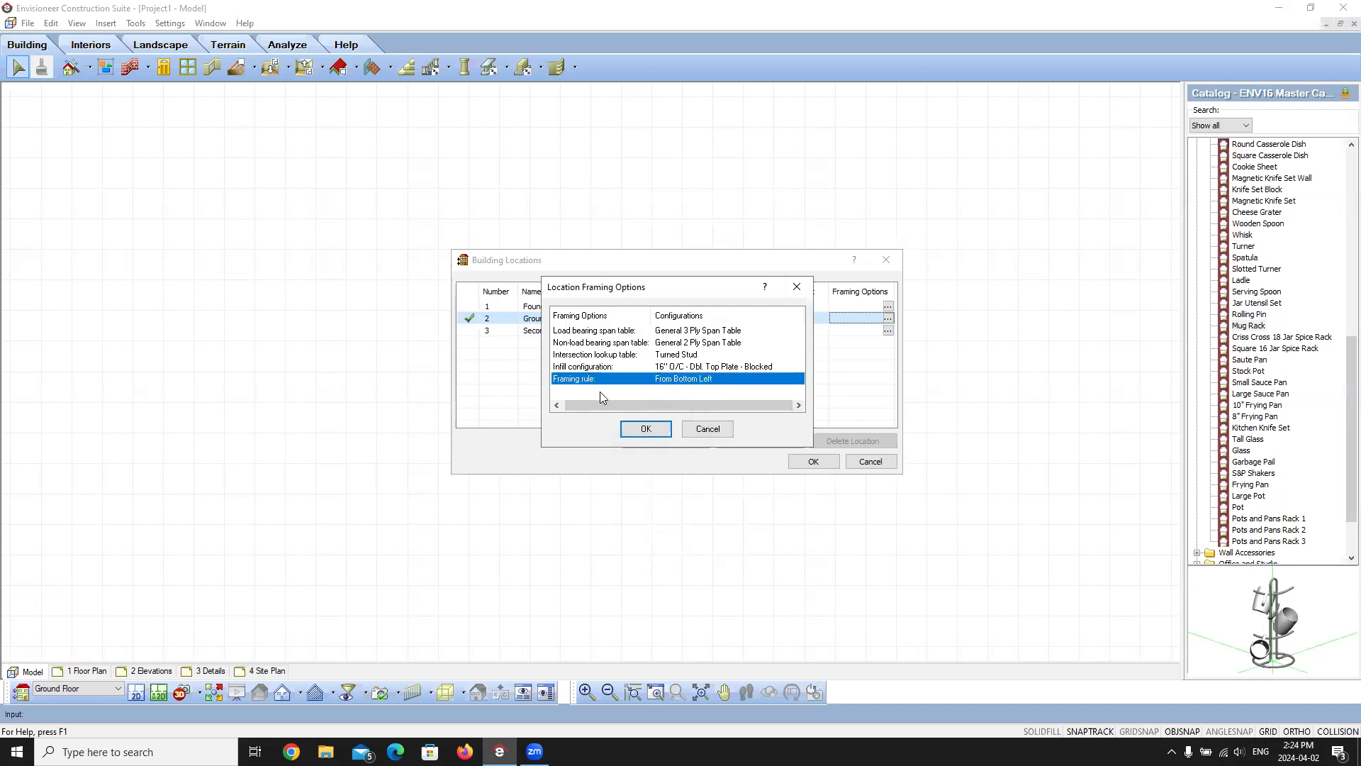
click(647, 429)
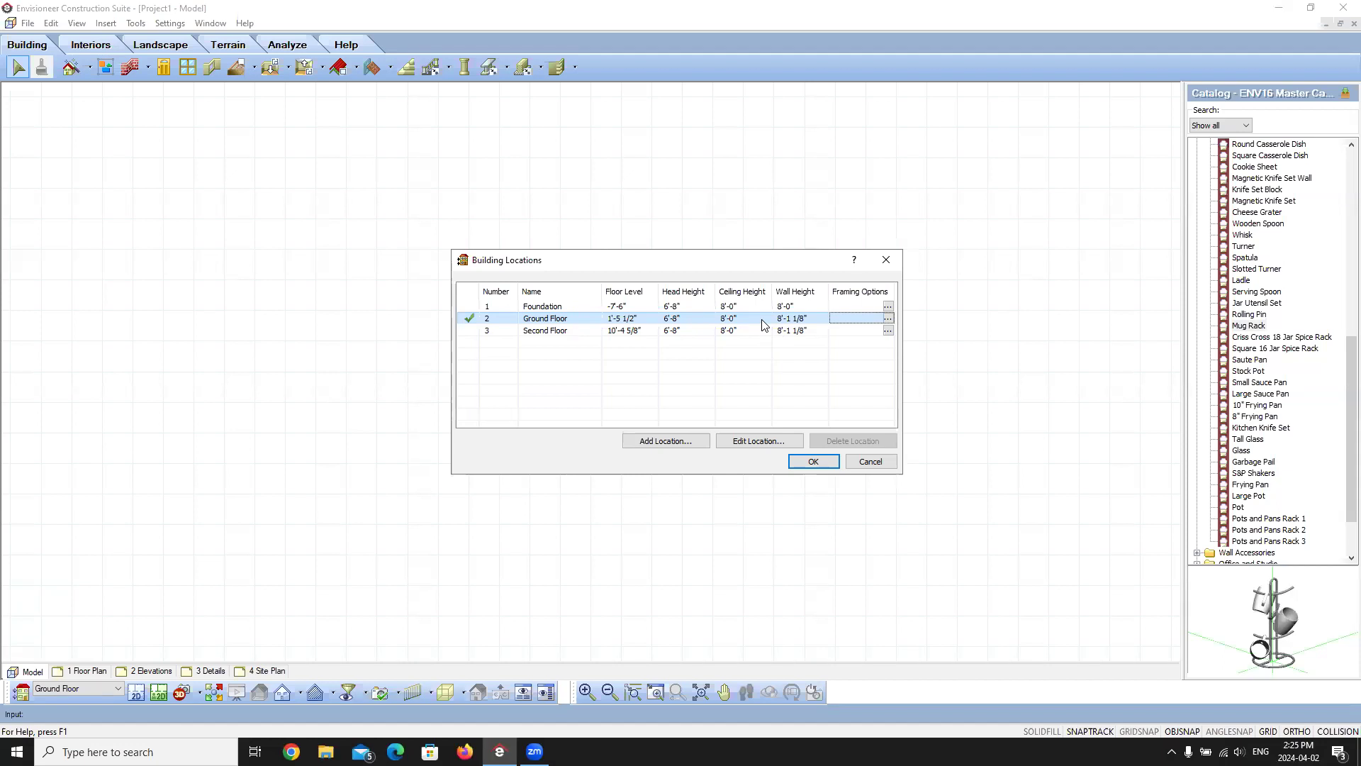
click(814, 461)
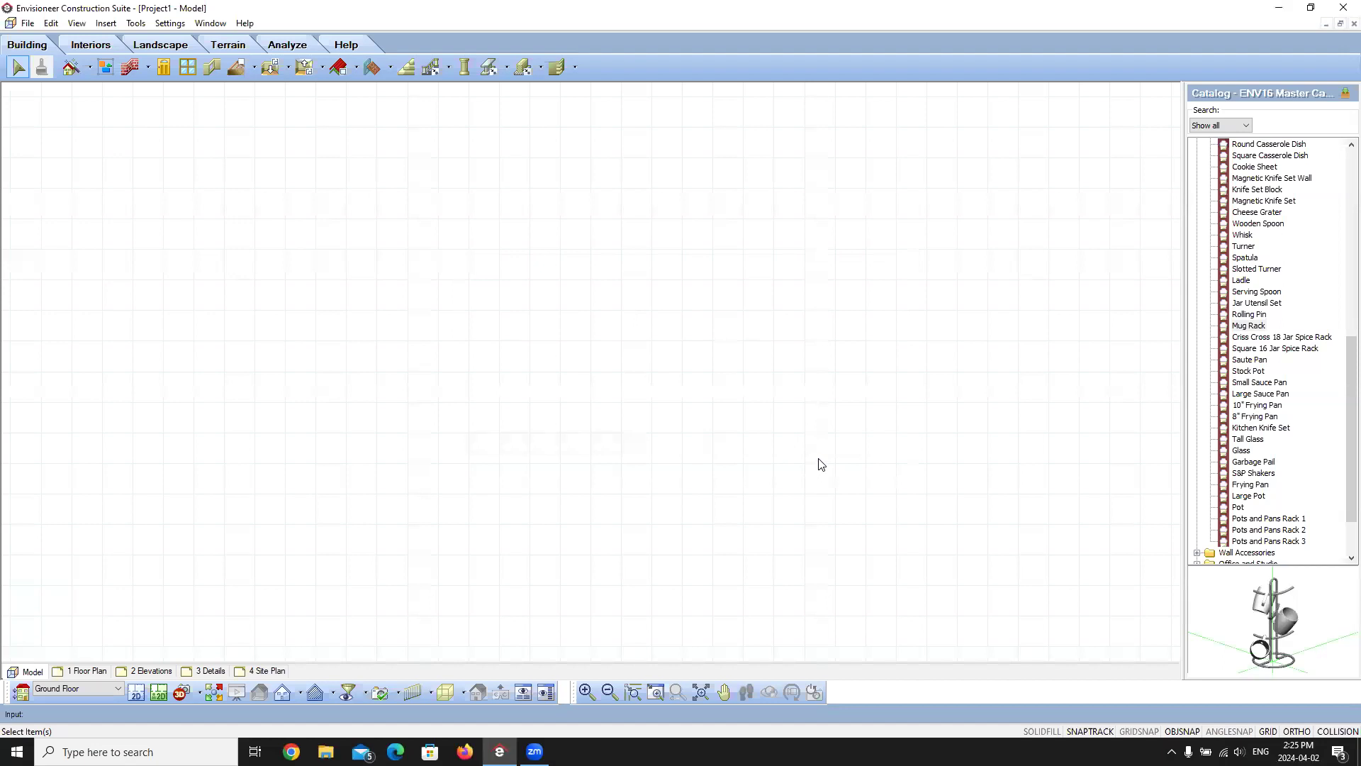